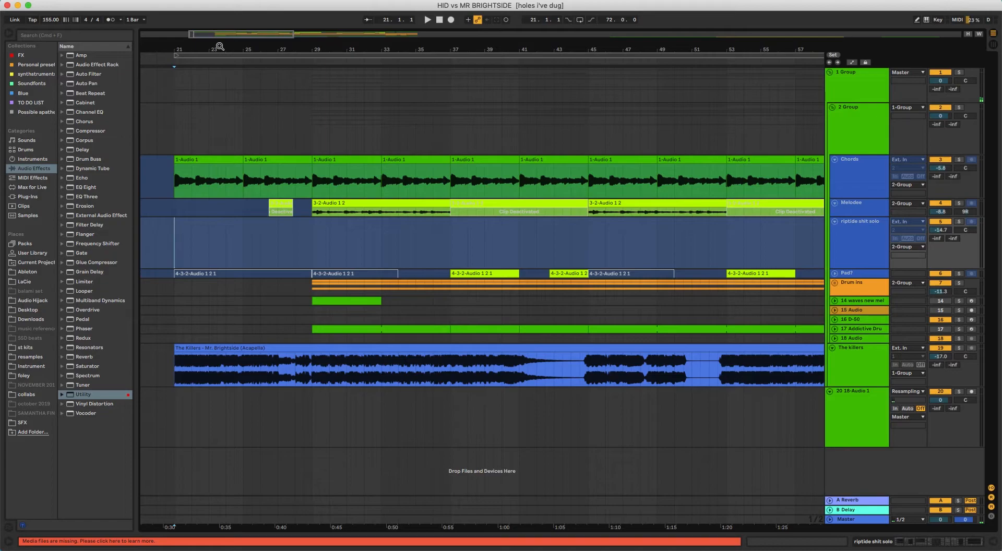
# - Look through the Chords, Melodies and riptide solo clips from bar 21 to the end of the first acapella clip
pyautogui.hscroll(1, 252, 139)
pyautogui.click(238, 171)
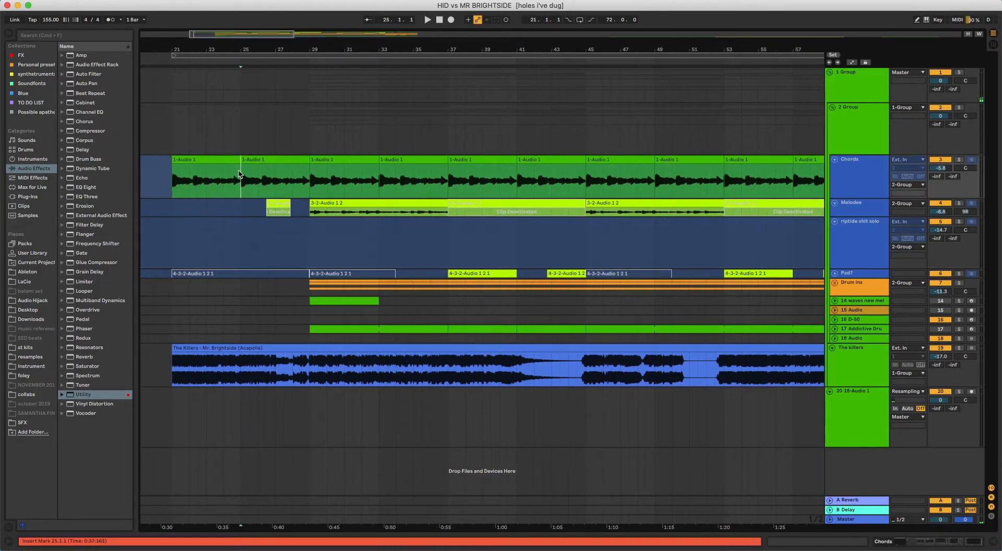
pyautogui.click(306, 215)
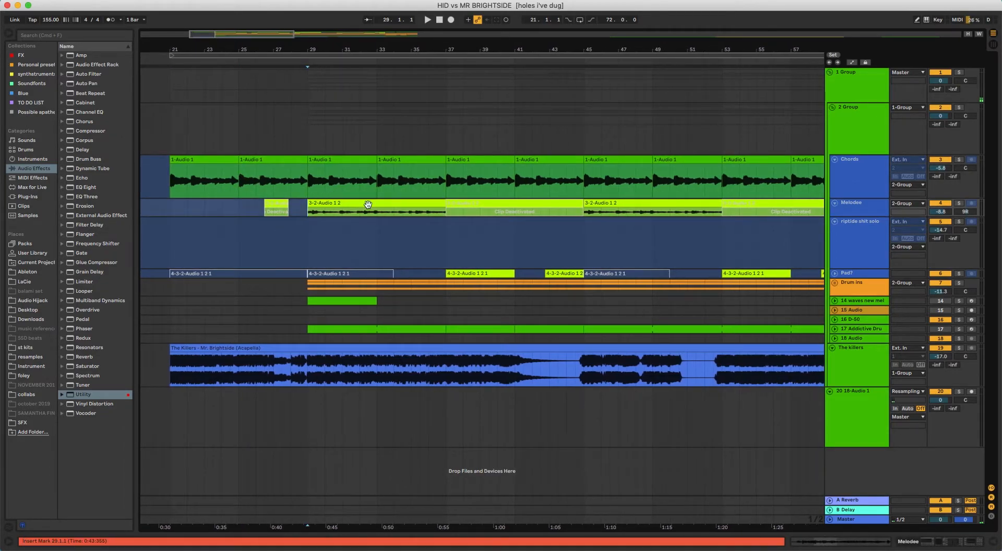
pyautogui.click(372, 171)
pyautogui.hscroll(5, 527, 179)
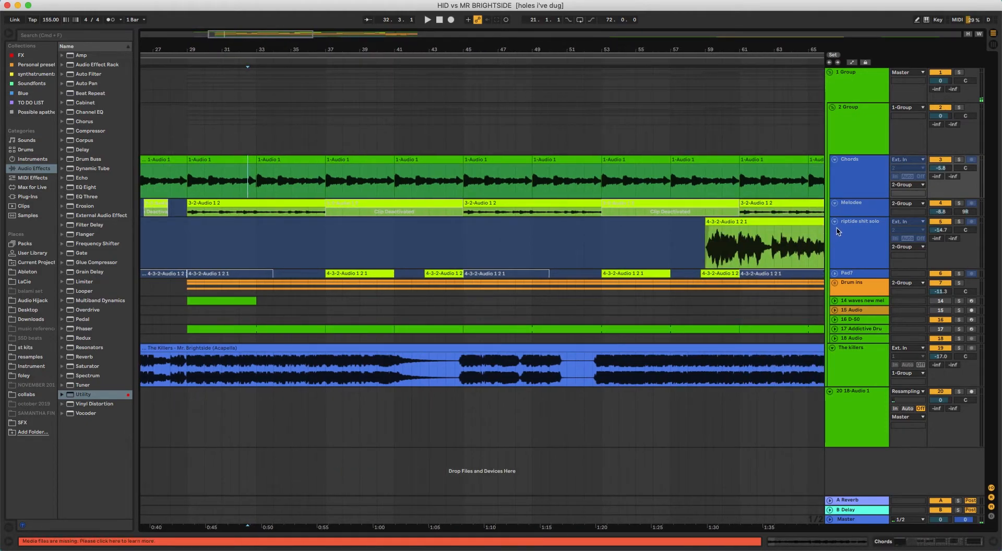
pyautogui.hscroll(5, 704, 213)
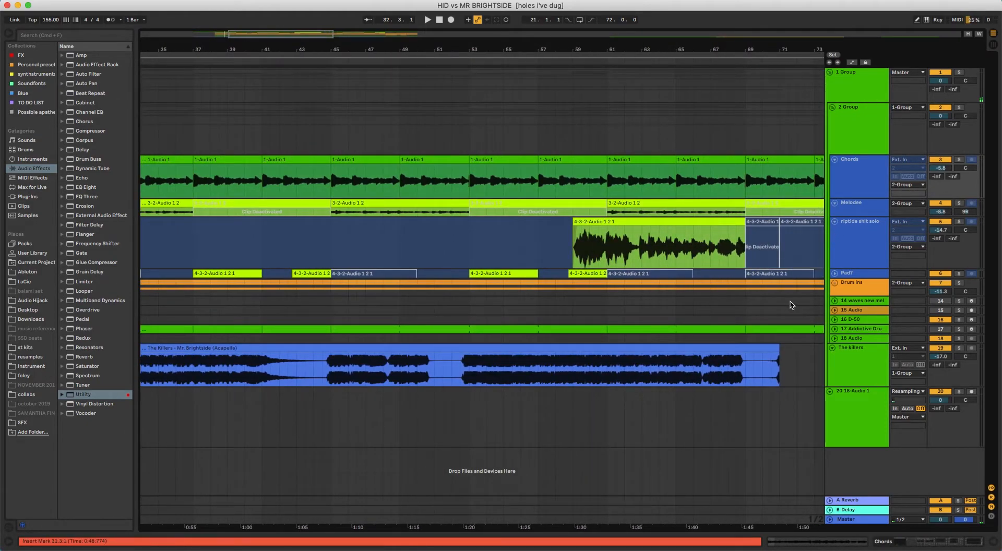
# - Unfold the Pad? track and increase its height so its clip waveforms are readable
pyautogui.click(835, 273)
pyautogui.moveTo(855, 290); pyautogui.dragTo(846, 329)
pyautogui.hscroll(-5, 340, 140)
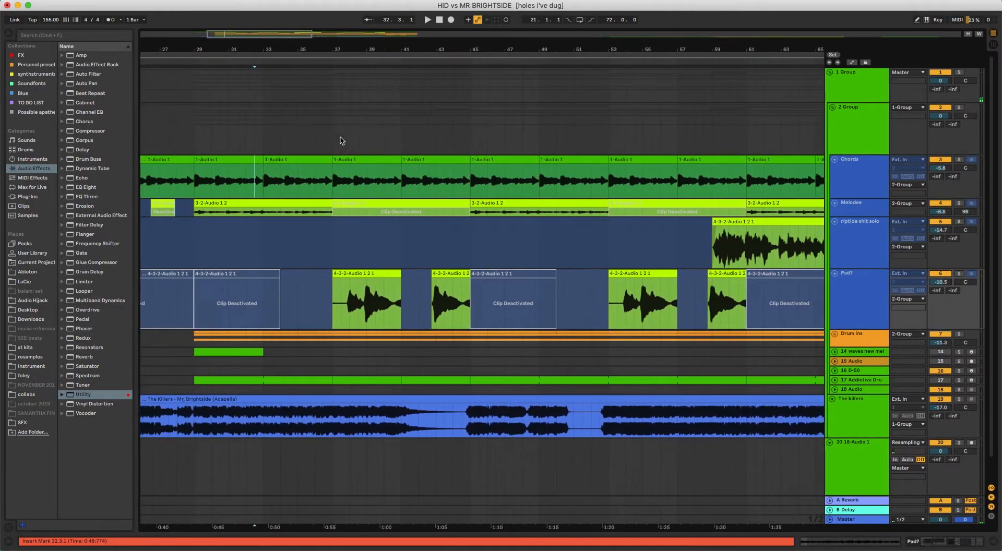
# - Audition the Chords track in solo from bar 21, then stop playback and remove the solo
pyautogui.hscroll(-8, 340, 140)
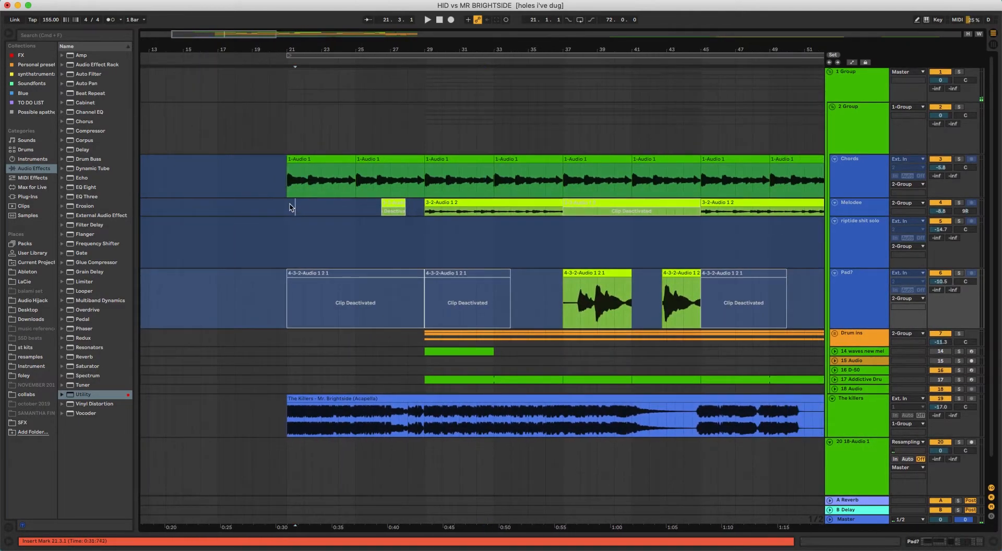
pyautogui.click(291, 207)
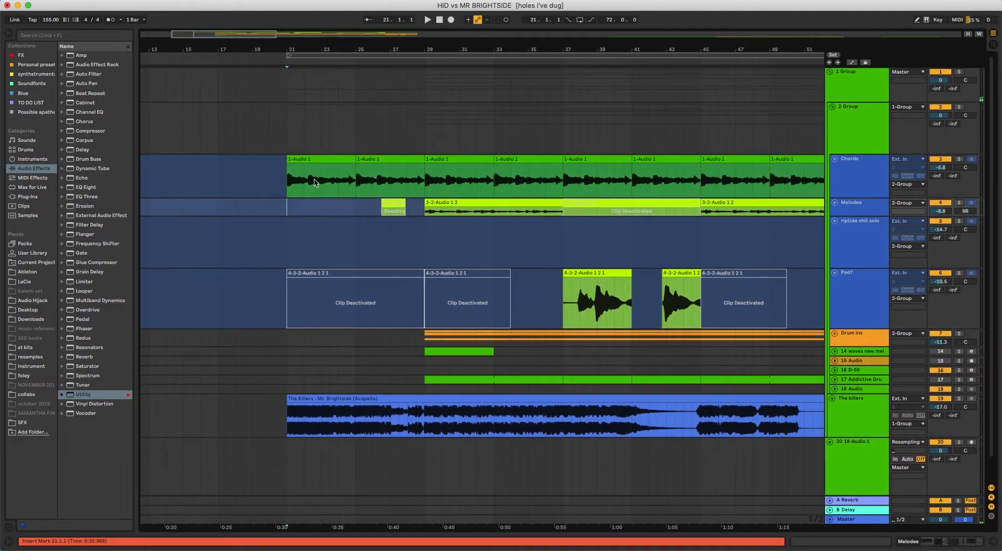
pyautogui.click(958, 160)
pyautogui.press('space')
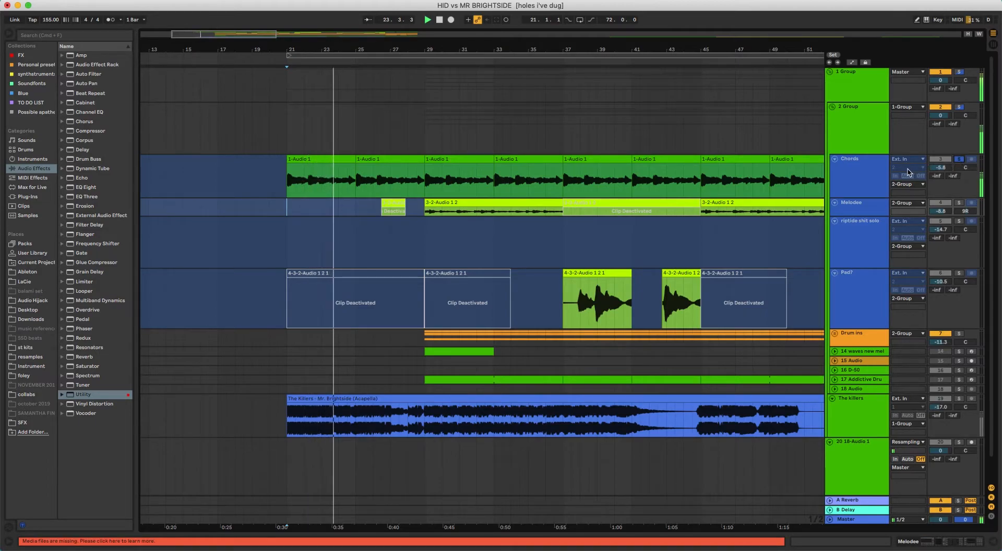
pyautogui.press('Tab')
pyautogui.press('Tab')
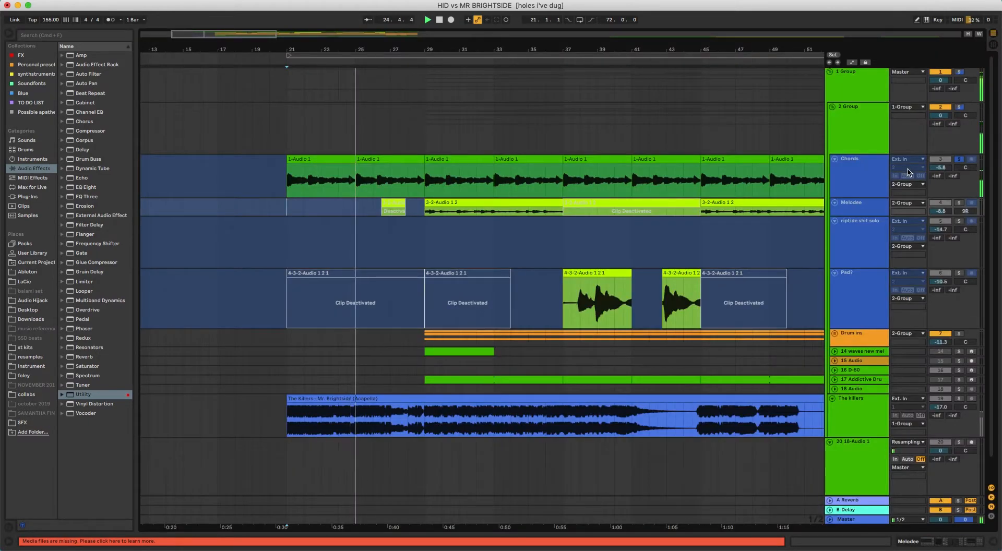
pyautogui.click(962, 162)
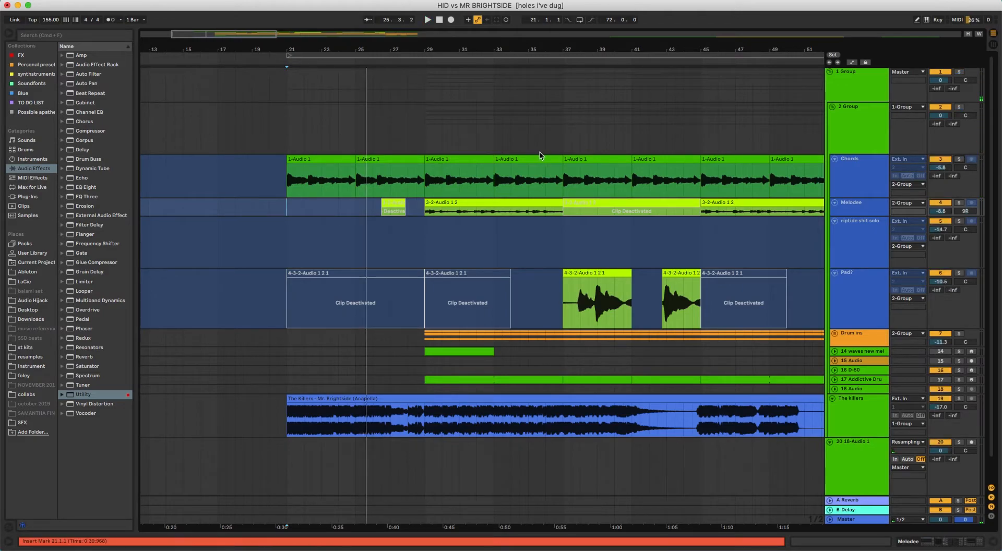
# - Highlight bars 29 to 37 across the Chords and Melodies tracks
pyautogui.click(311, 183)
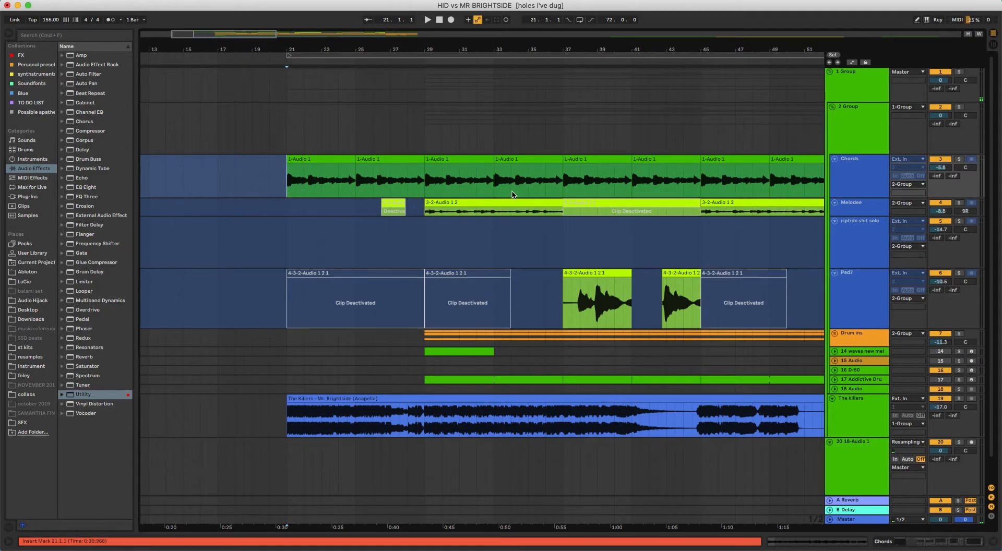
pyautogui.moveTo(423, 175); pyautogui.dragTo(507, 186)
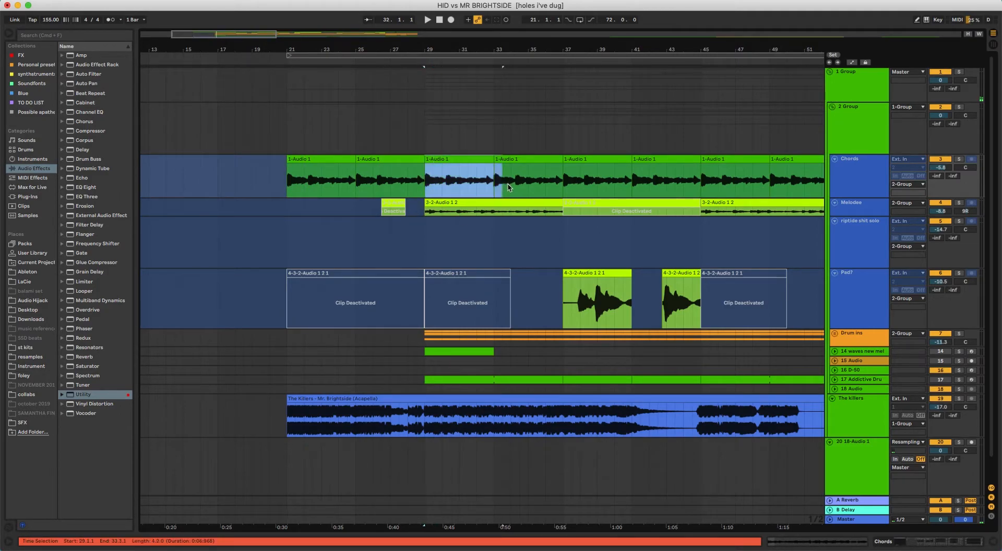
pyautogui.moveTo(576, 207); pyautogui.dragTo(564, 209)
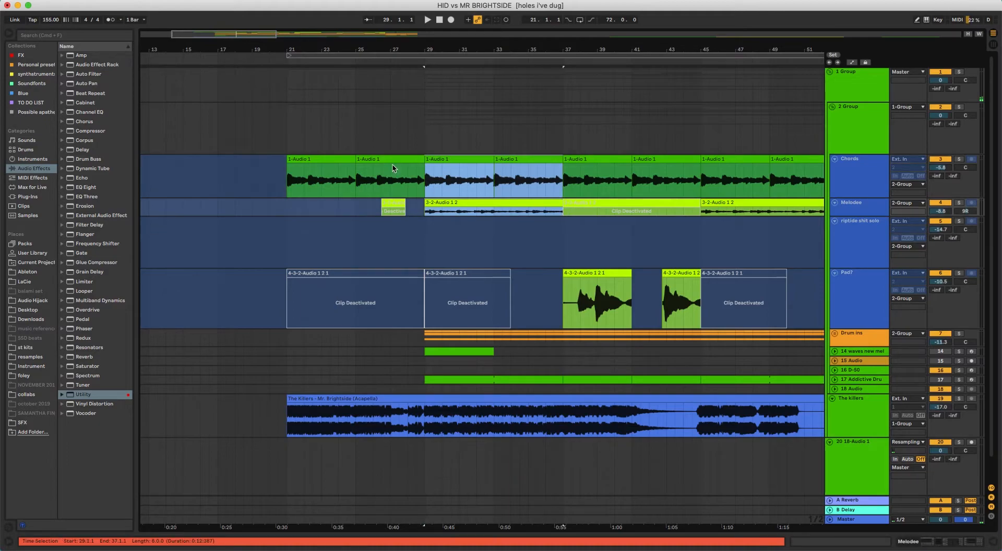
# - Audition the Melodies track in solo from bar 29, then stop playback and remove the solo
pyautogui.click(422, 176)
pyautogui.moveTo(544, 49); pyautogui.dragTo(284, 45)
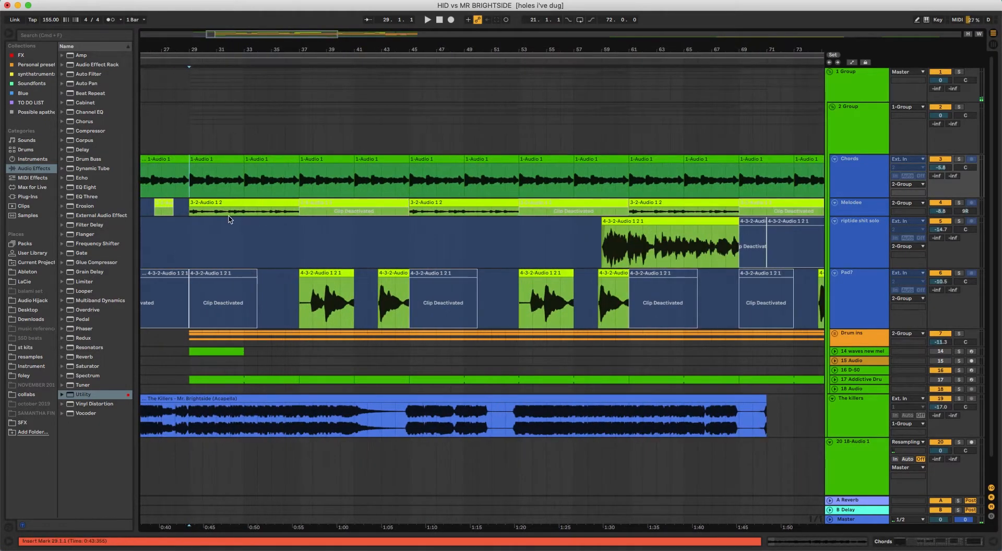
pyautogui.click(948, 203)
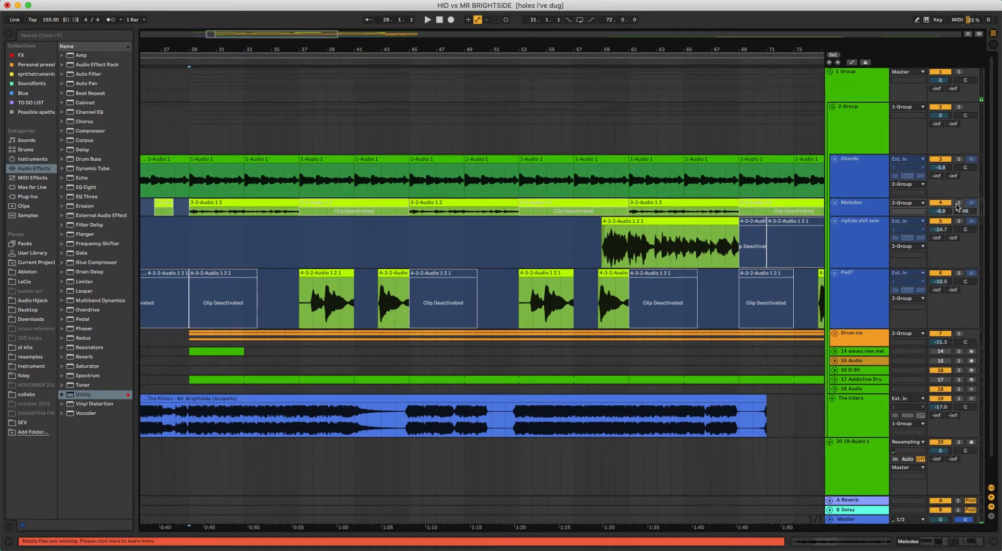
pyautogui.click(958, 204)
pyautogui.press('space')
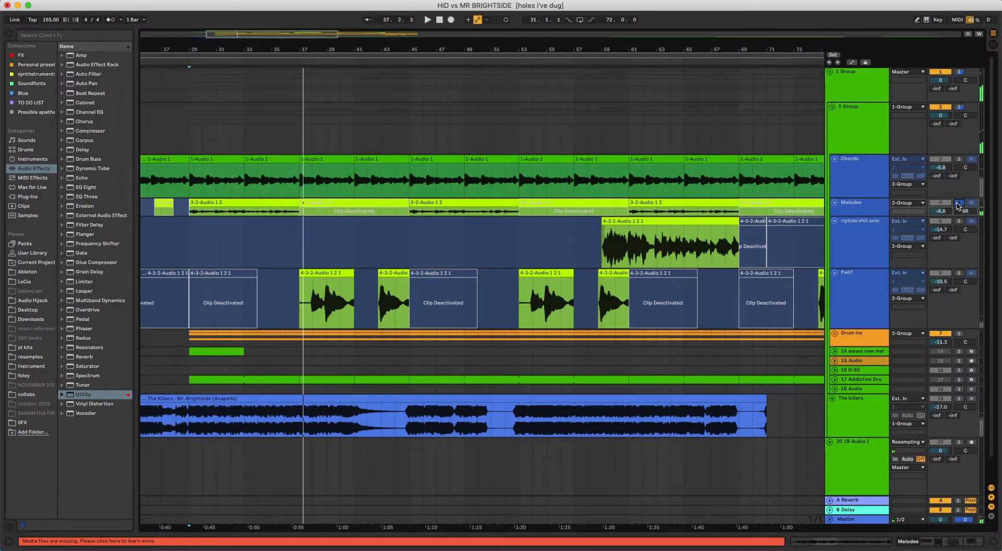
pyautogui.click(958, 203)
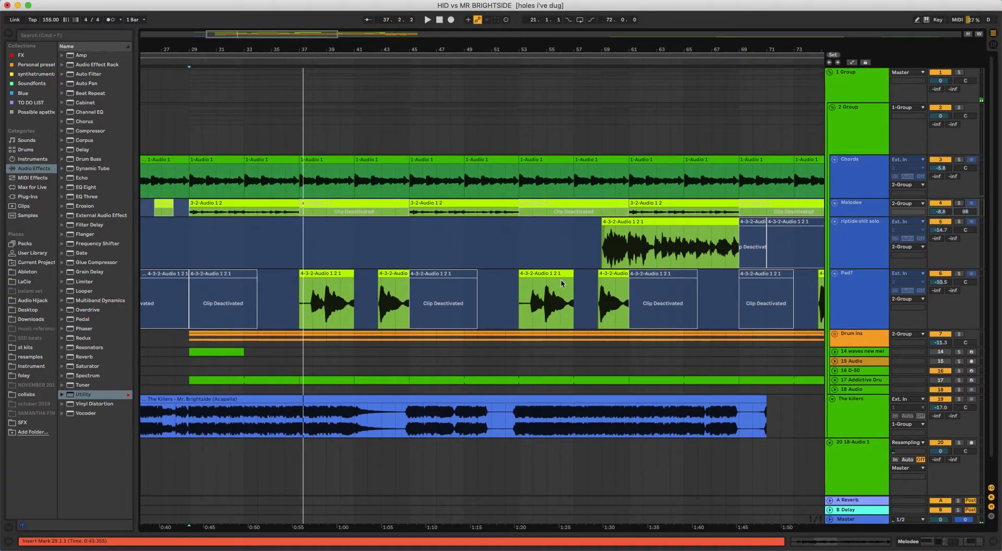
# - Audition the Pad? track in solo from bar 37, then stop playback and remove the solo
pyautogui.click(301, 303)
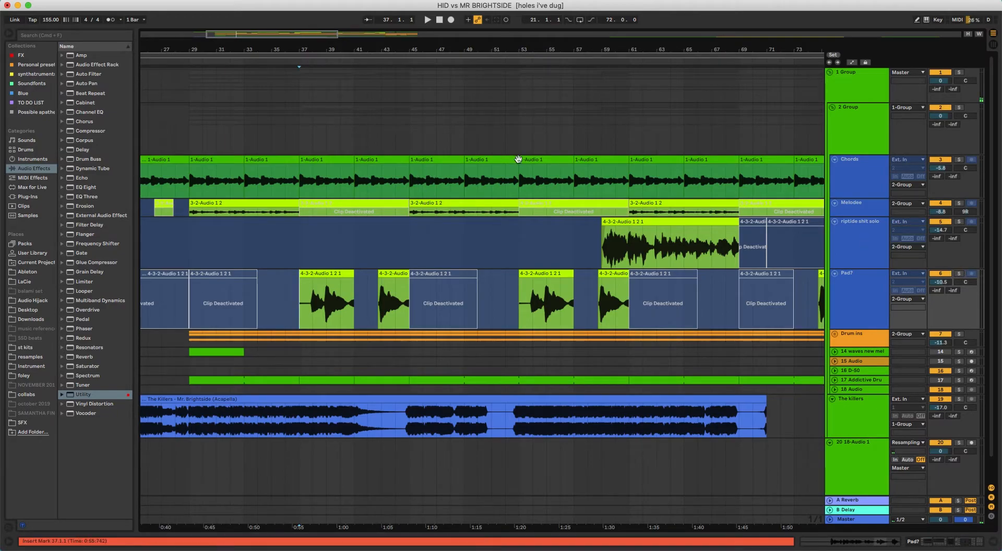
pyautogui.click(959, 274)
pyautogui.press('space')
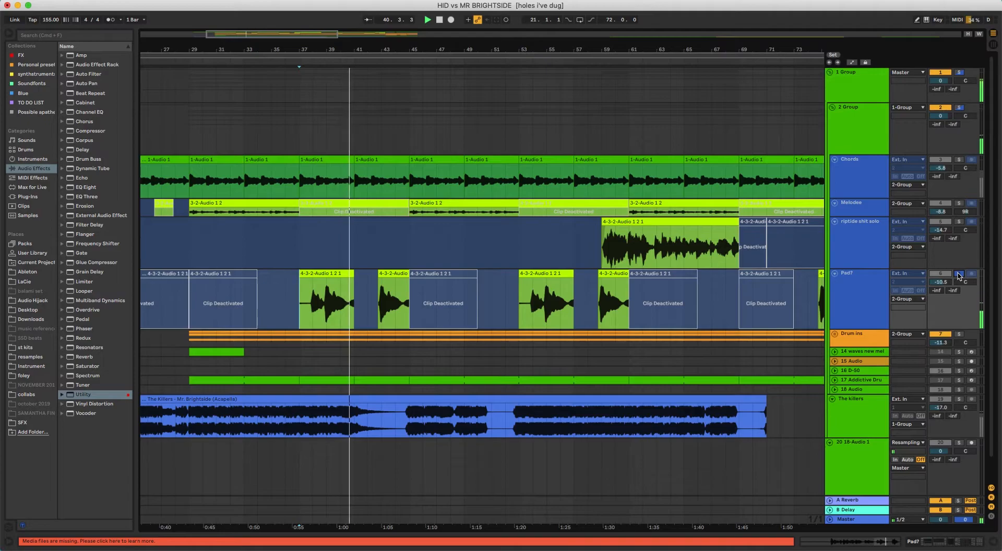
pyautogui.click(958, 274)
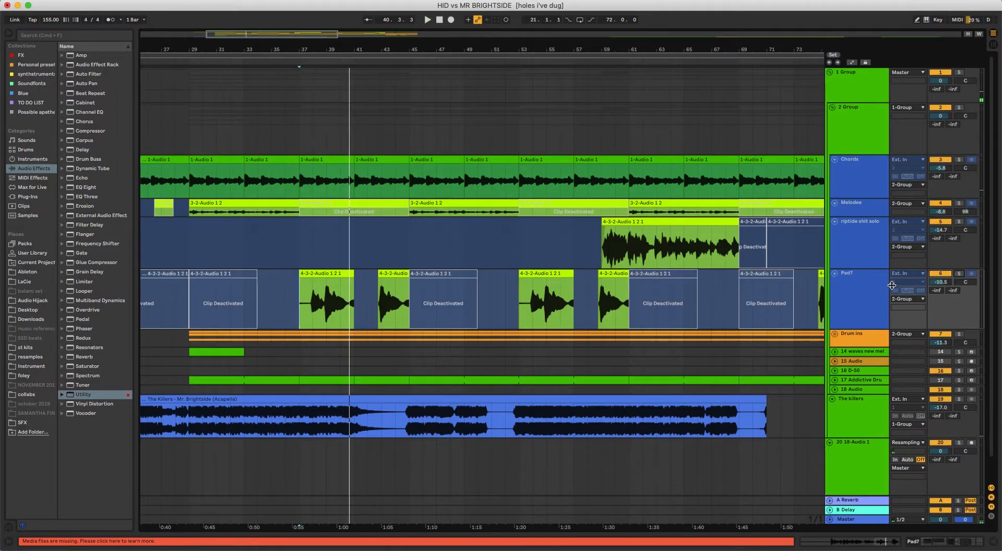
# - Play the full mix from bar 37 with no track soloed, then stop playback
pyautogui.press('space')
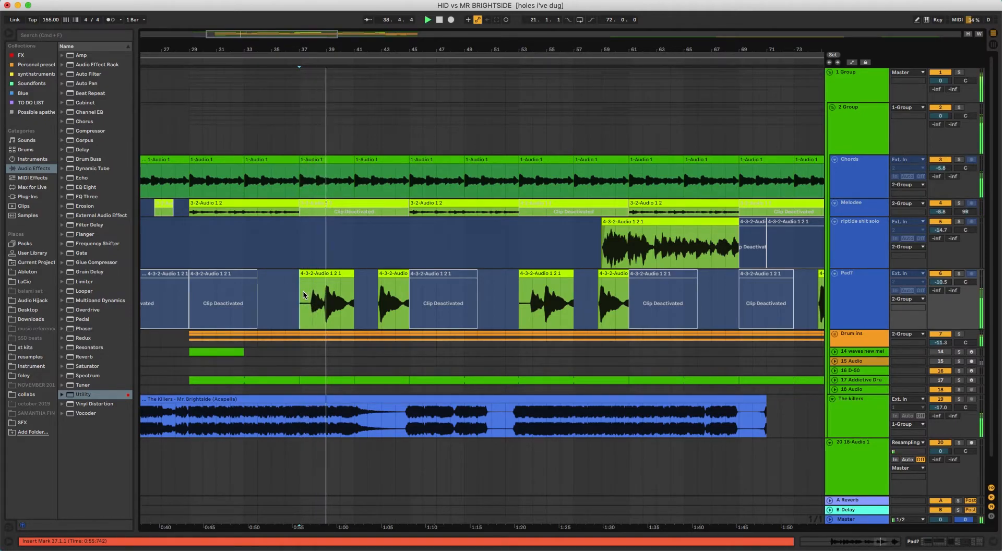
pyautogui.press('space')
pyautogui.hscroll(-1, 481, 251)
pyautogui.hscroll(1, 480, 251)
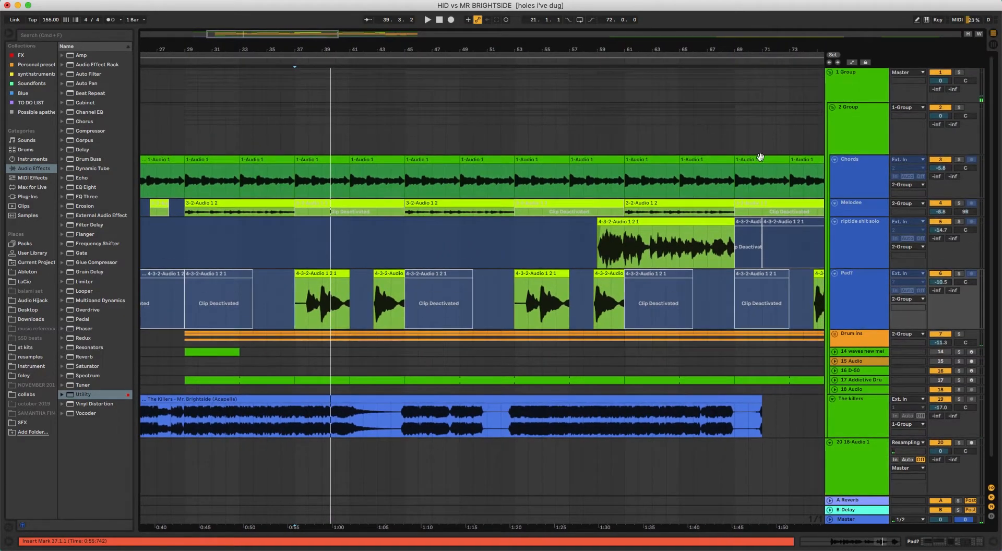
# - Show the device chain of 1 Group and inspect the Ghz Vulf Compressor 3 settings, then close the plug-in window
pyautogui.click(855, 130)
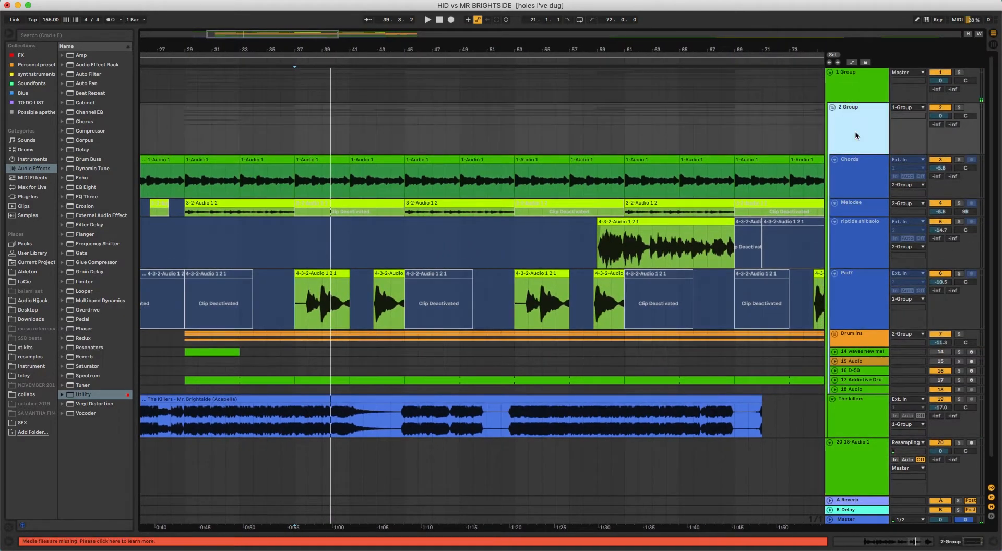
pyautogui.doubleClick(856, 135)
pyautogui.doubleClick(853, 97)
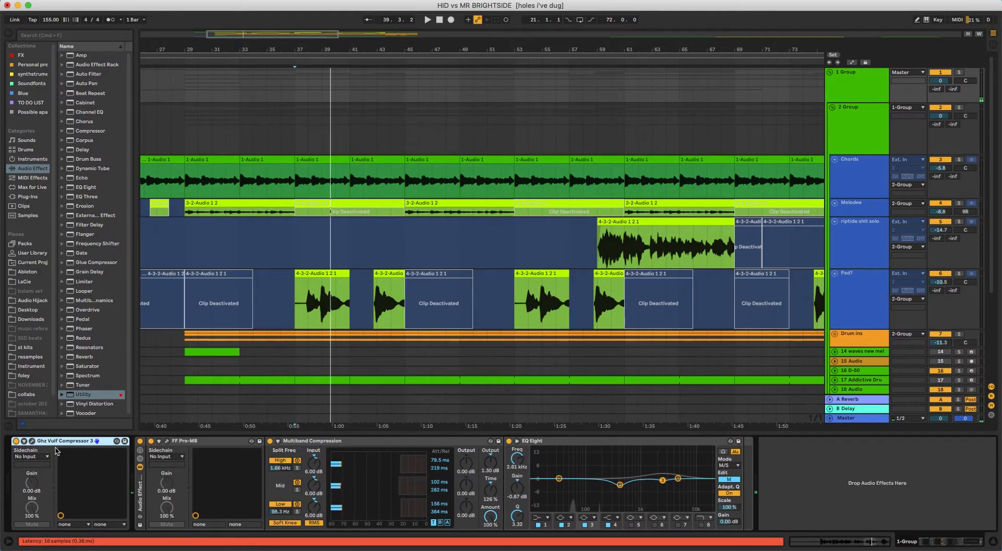
pyautogui.moveTo(0, 191); pyautogui.dragTo(331, 212)
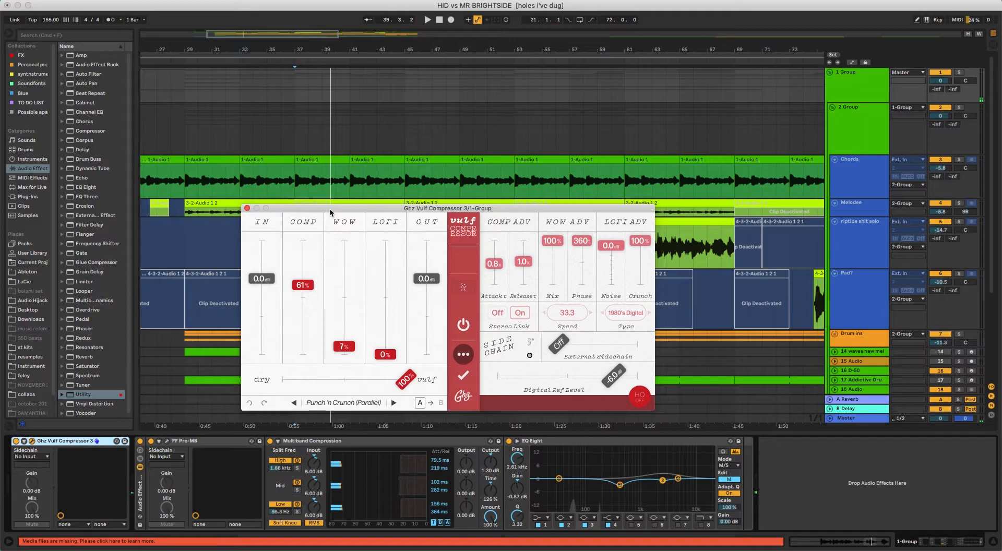
pyautogui.click(247, 208)
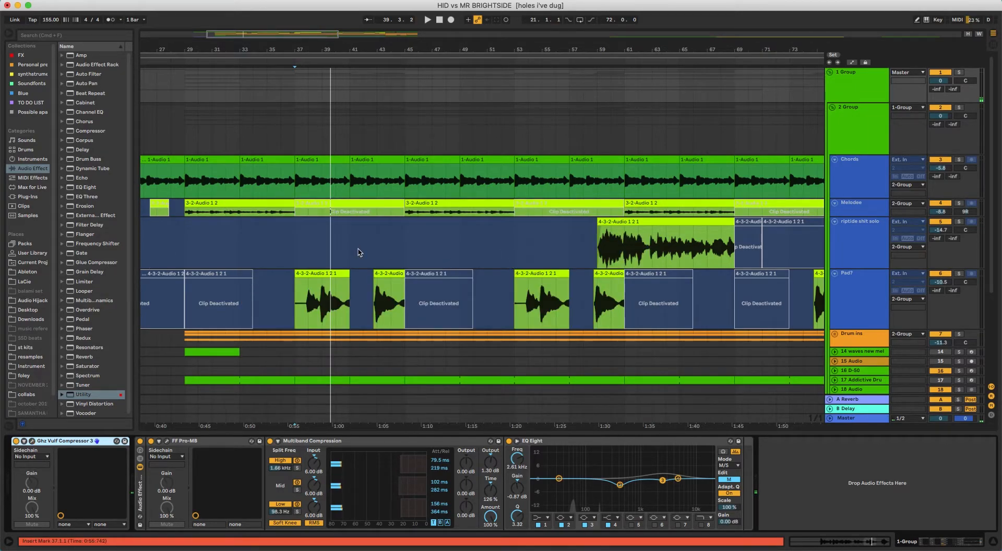
# - Unfold the Drum ins group to reveal its individual drum tracks
pyautogui.scroll(-2, 360, 245)
pyautogui.hscroll(3, 362, 240)
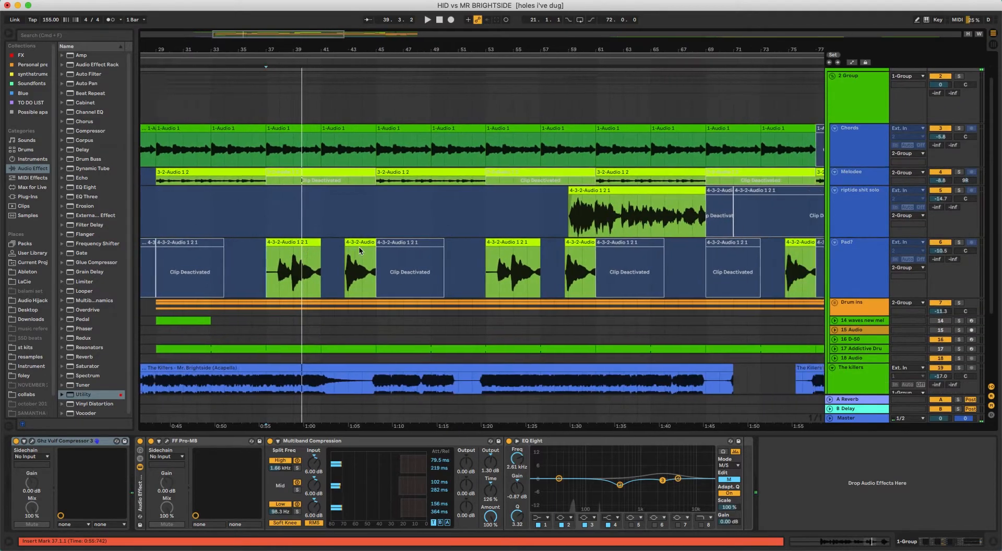
pyautogui.scroll(-5, 362, 237)
pyautogui.hscroll(-5, 391, 177)
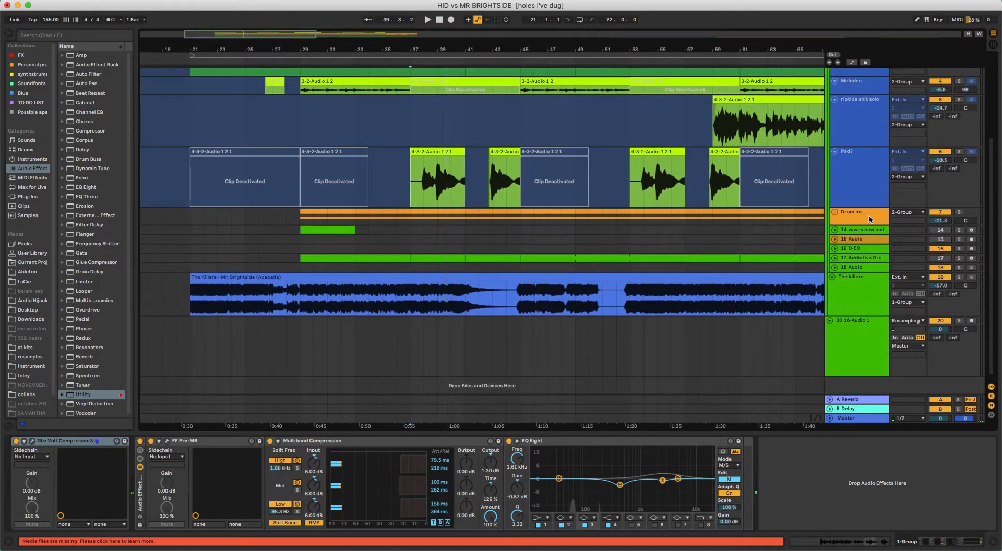
pyautogui.click(834, 213)
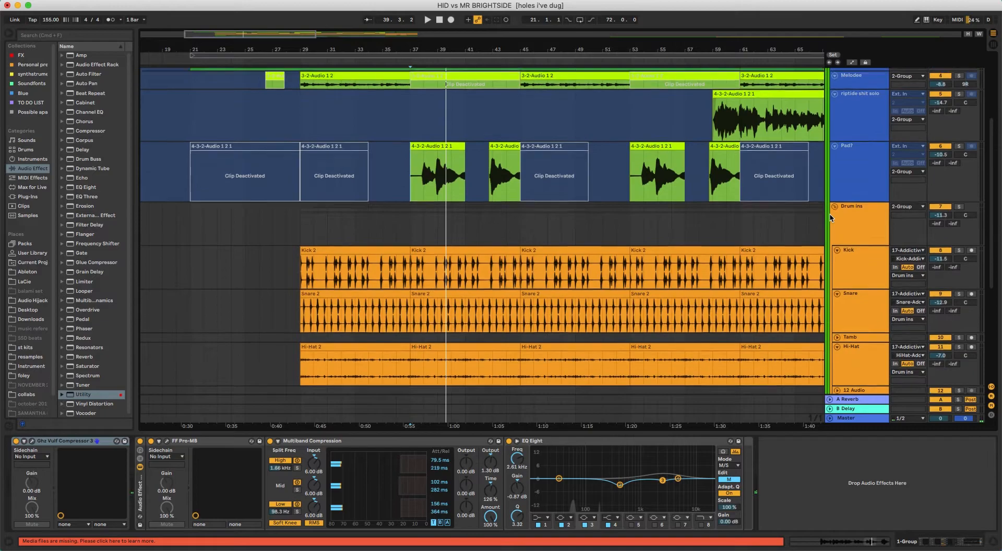
# - Highlight bars 29 to 37 across the Kick, Snare, Tamb and Hi-Hat tracks
pyautogui.scroll(4, 369, 189)
pyautogui.scroll(-8, 369, 189)
pyautogui.click(300, 196)
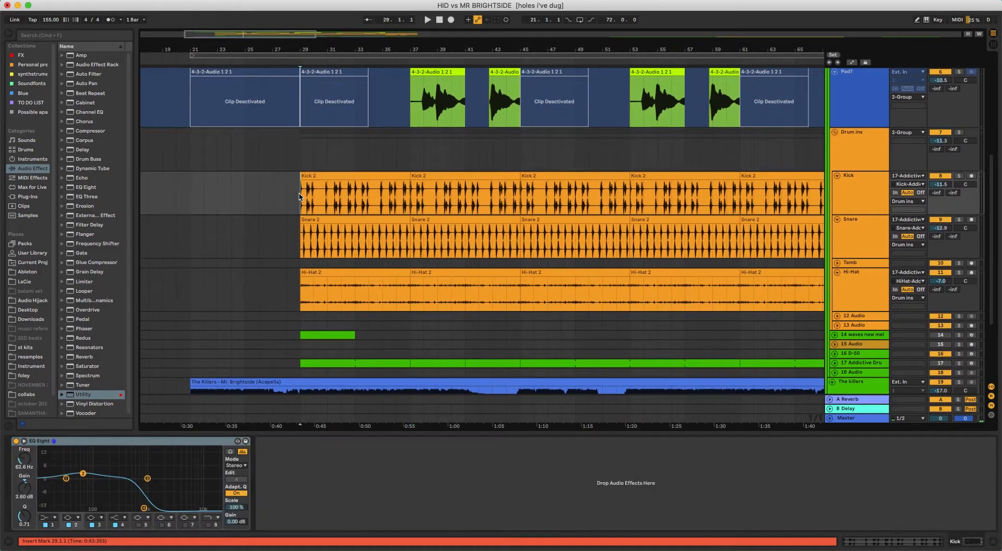
pyautogui.moveTo(310, 212); pyautogui.dragTo(405, 286)
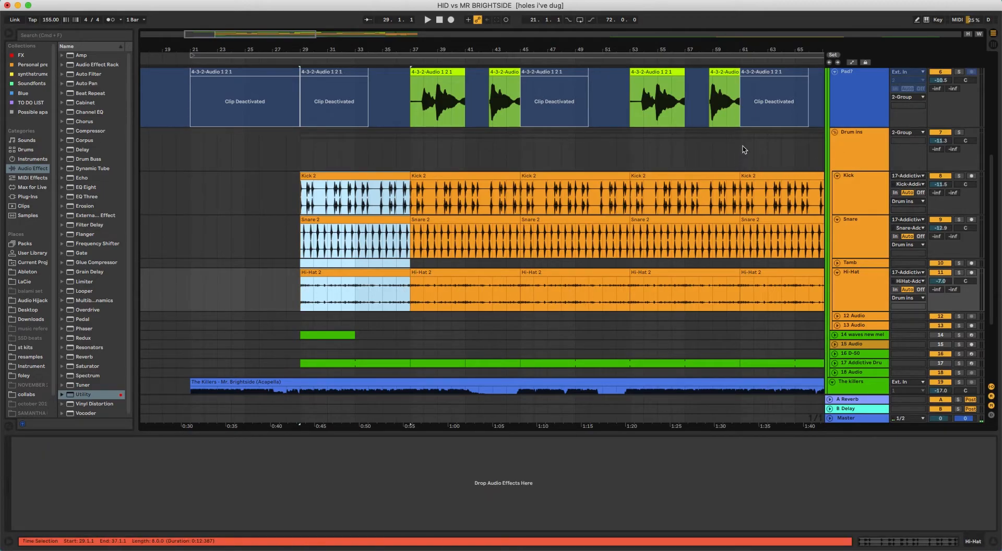
# - Unfold the 17 Addictive Drums track, increase its height to show its MIDI notes, and place the insert marker at bar 33
pyautogui.scroll(5, 869, 151)
pyautogui.scroll(-8, 856, 134)
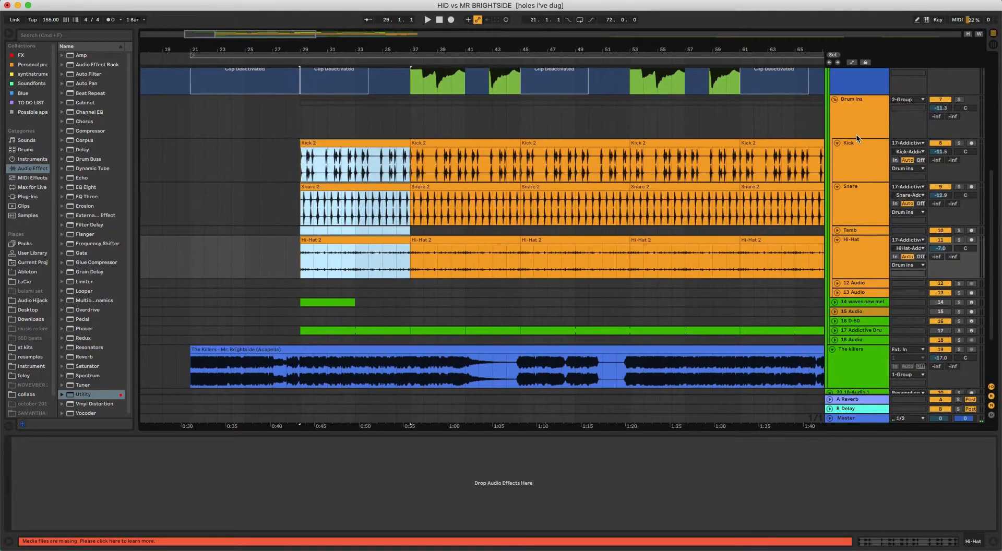
pyautogui.scroll(-3, 854, 136)
pyautogui.click(834, 253)
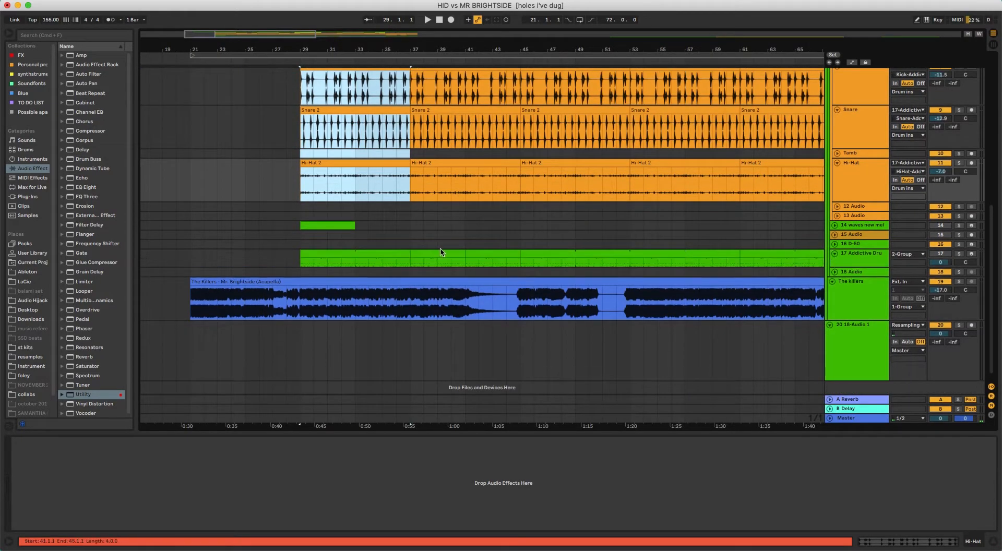
pyautogui.moveTo(849, 268); pyautogui.dragTo(849, 335)
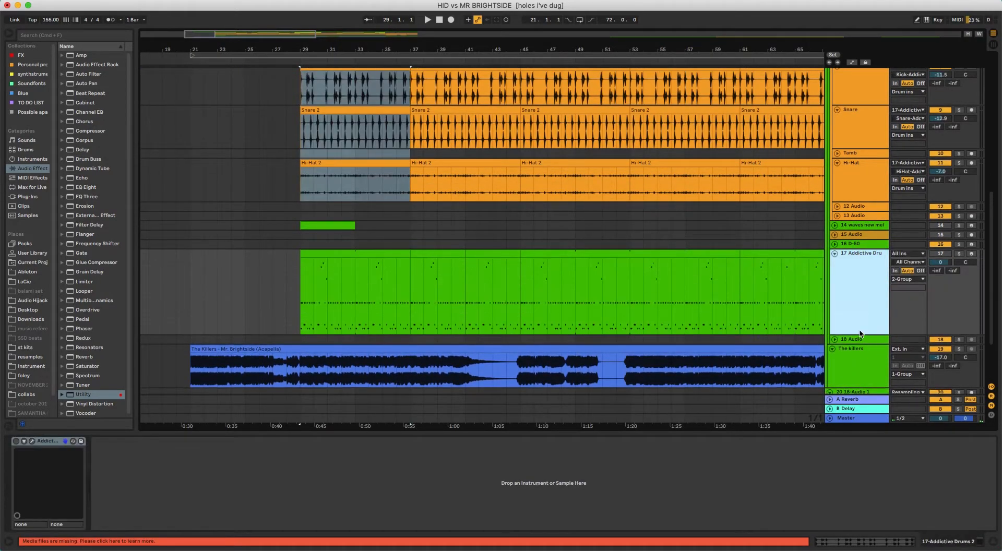
pyautogui.click(381, 279)
pyautogui.click(355, 278)
pyautogui.scroll(3, 761, 116)
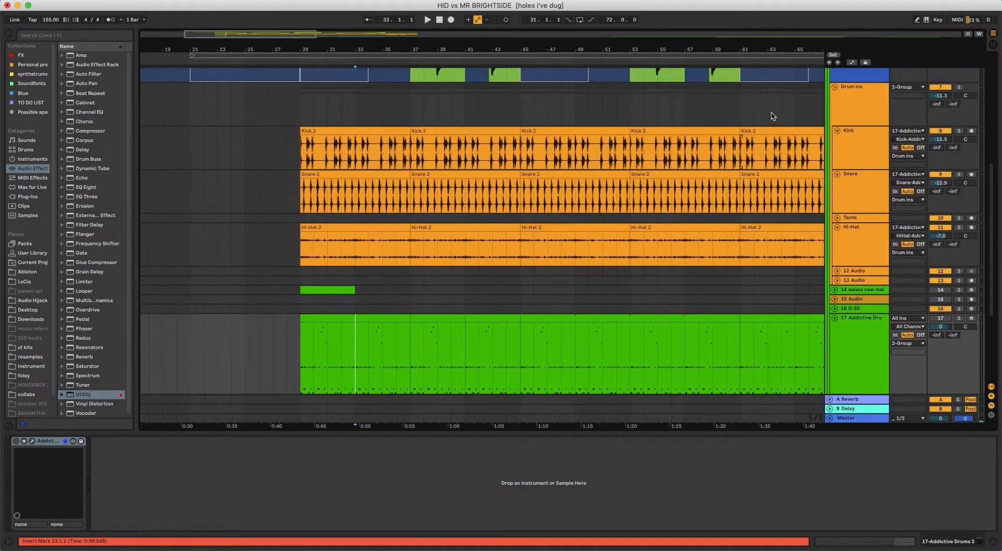
# - Show the Kick track's device chain, then unfold the Tamb track and select the Hi-Hat track
pyautogui.click(858, 198)
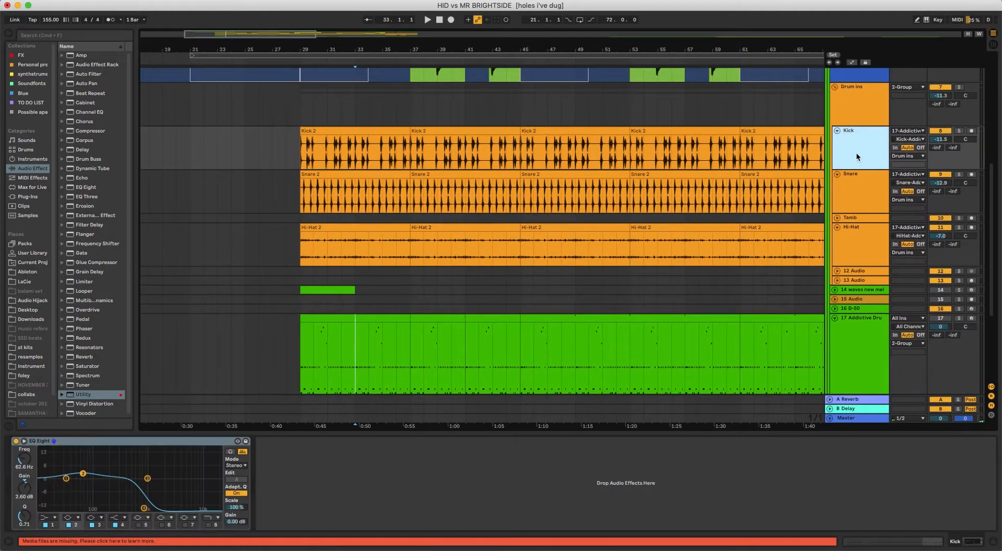
pyautogui.click(836, 219)
pyautogui.click(836, 265)
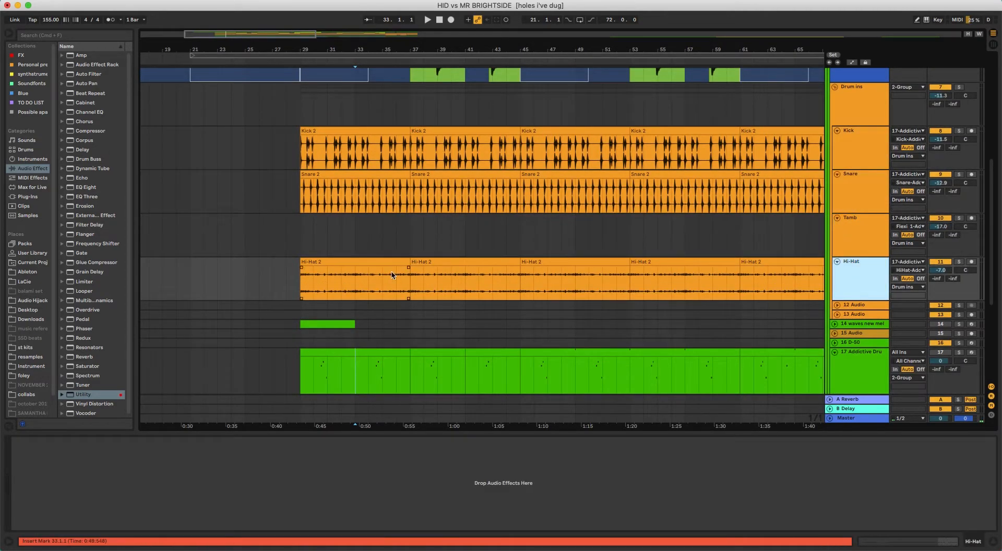
# - Inspect the 17 Addictive Drums track's MIDI clip spanning bars 29 to 37 and its instrument device
pyautogui.scroll(-8, 370, 355)
pyautogui.click(301, 215)
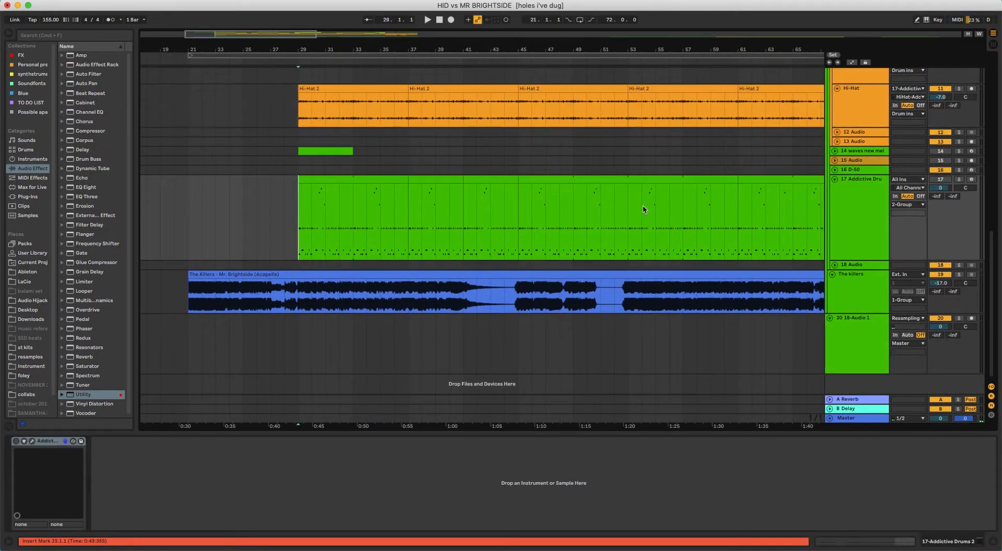
pyautogui.click(643, 207)
pyautogui.scroll(4, 632, 212)
pyautogui.doubleClick(863, 292)
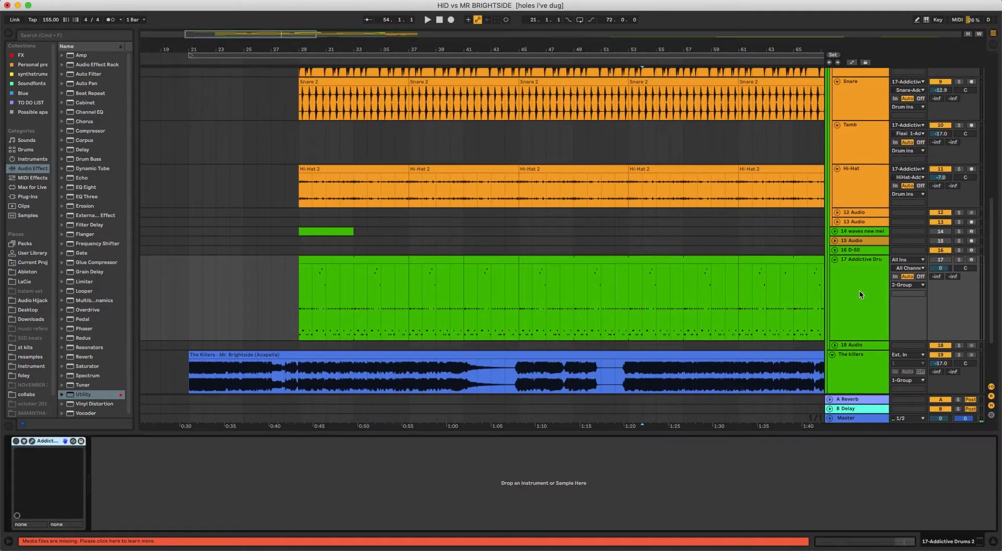
pyautogui.click(364, 258)
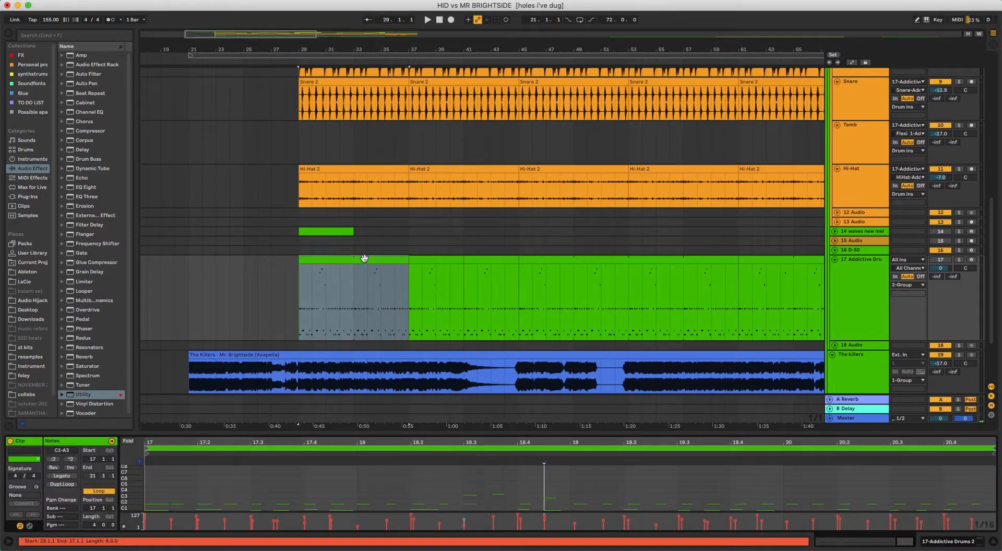
pyautogui.click(869, 267)
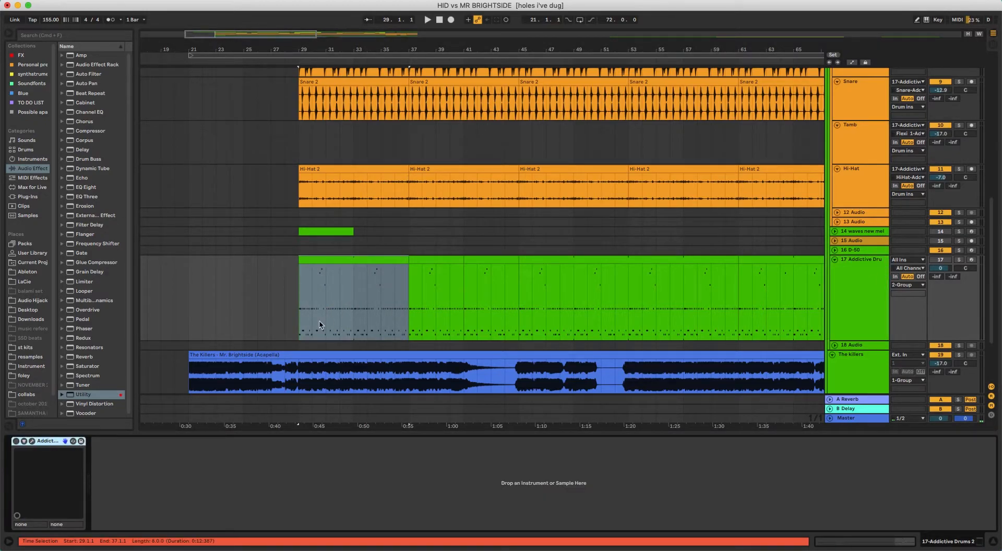
# - Show the Drum ins group's device chain with its Saturator, Drum Buss and Compressor
pyautogui.press('super+alt+l')
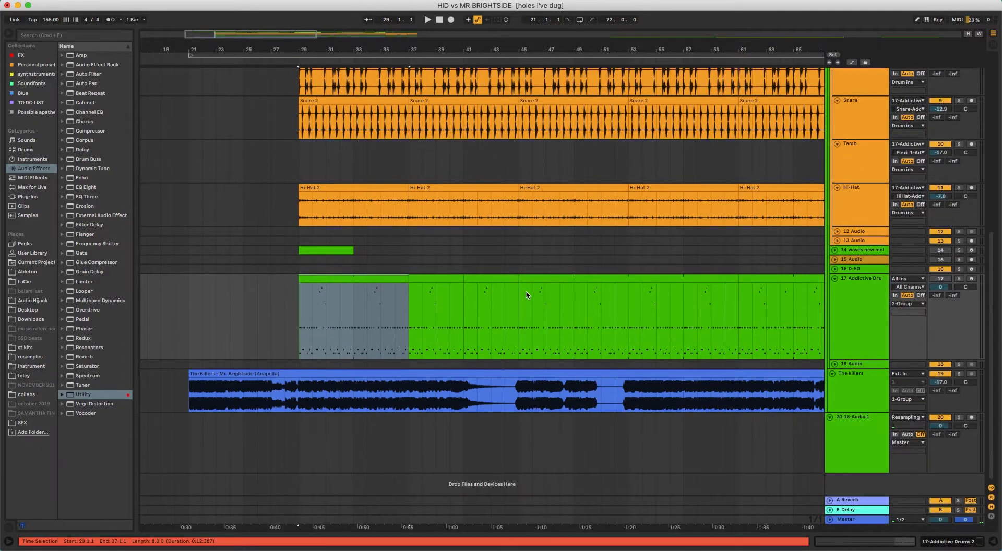
pyautogui.scroll(6, 525, 290)
pyautogui.click(847, 192)
pyautogui.press('super+alt+l')
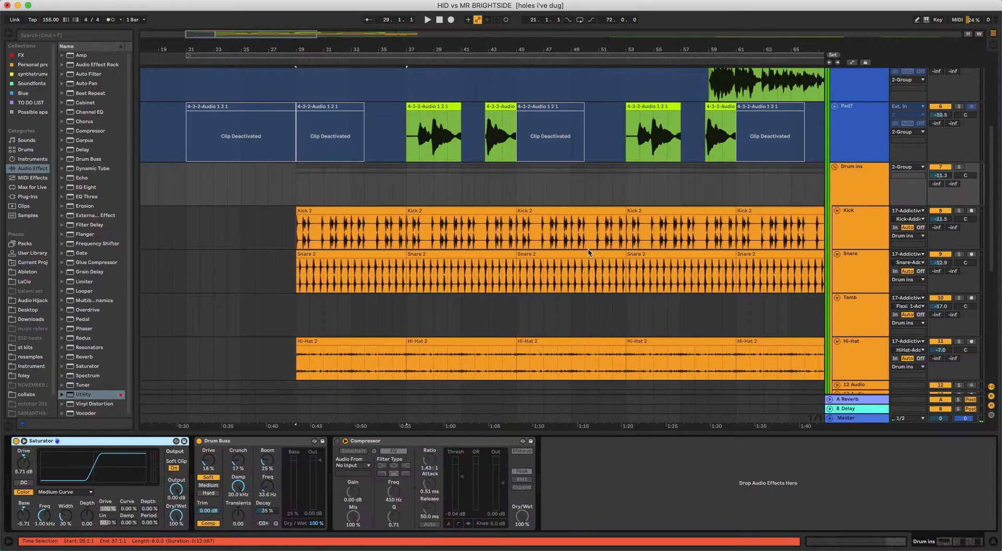
pyautogui.scroll(-2, 588, 253)
pyautogui.hscroll(3, 588, 253)
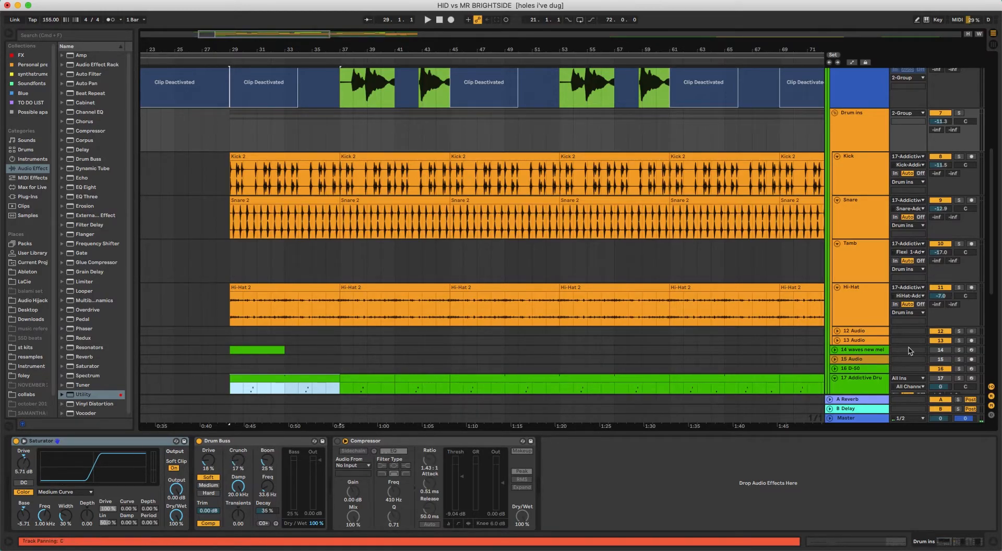
# - Hide the device chain view and fold the Drum ins group
pyautogui.press('super+alt+l')
pyautogui.scroll(-2, 555, 431)
pyautogui.scroll(3, 553, 403)
pyautogui.scroll(-2, 553, 403)
pyautogui.hscroll(-1, 679, 366)
pyautogui.click(834, 325)
pyautogui.click(834, 325)
pyautogui.scroll(6, 818, 351)
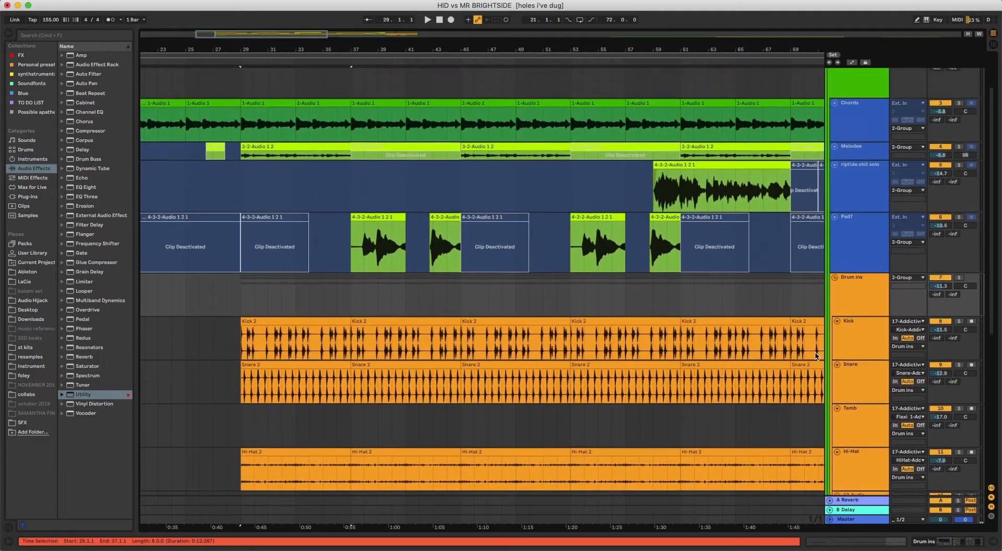
pyautogui.click(836, 294)
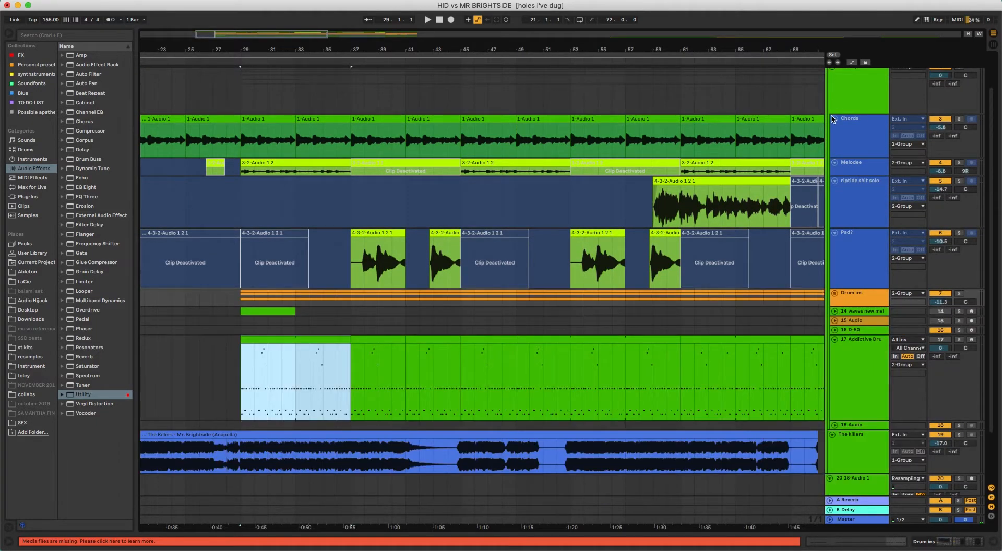
# - Unfold the Drum ins group and audition it soloed from bar 29
pyautogui.scroll(2, 837, 138)
pyautogui.scroll(-5, 432, 340)
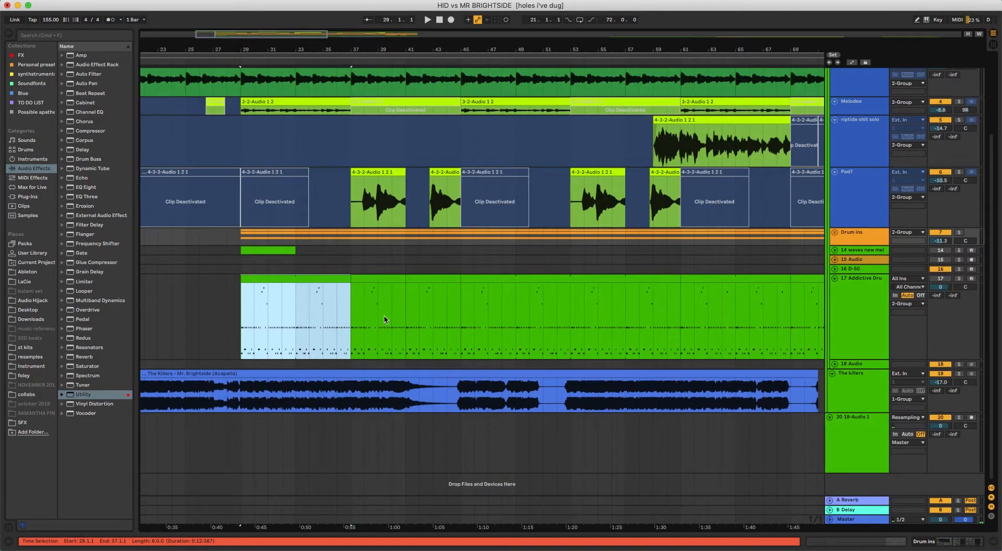
pyautogui.scroll(2, 829, 272)
pyautogui.click(835, 266)
pyautogui.click(958, 267)
pyautogui.click(240, 332)
pyautogui.press('space')
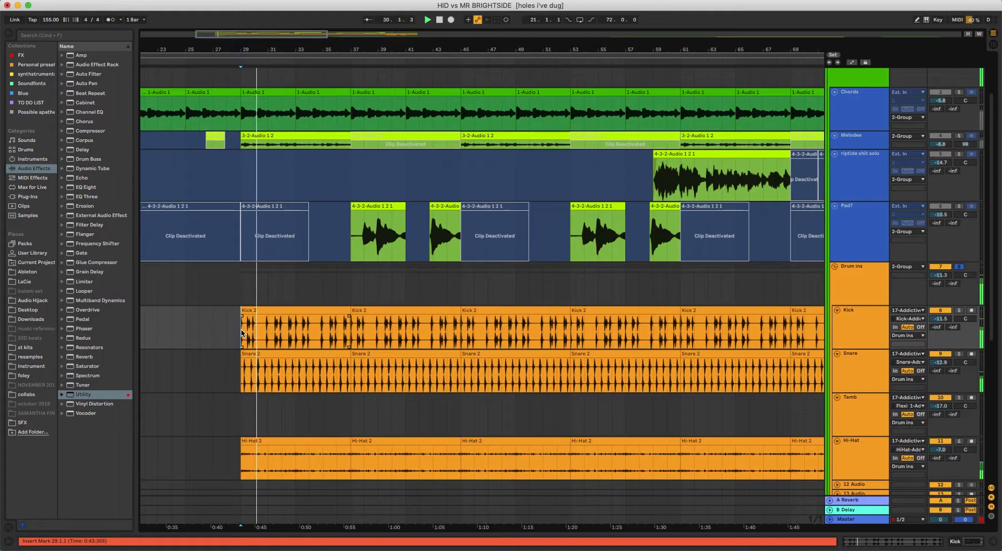
pyautogui.scroll(-3, 293, 360)
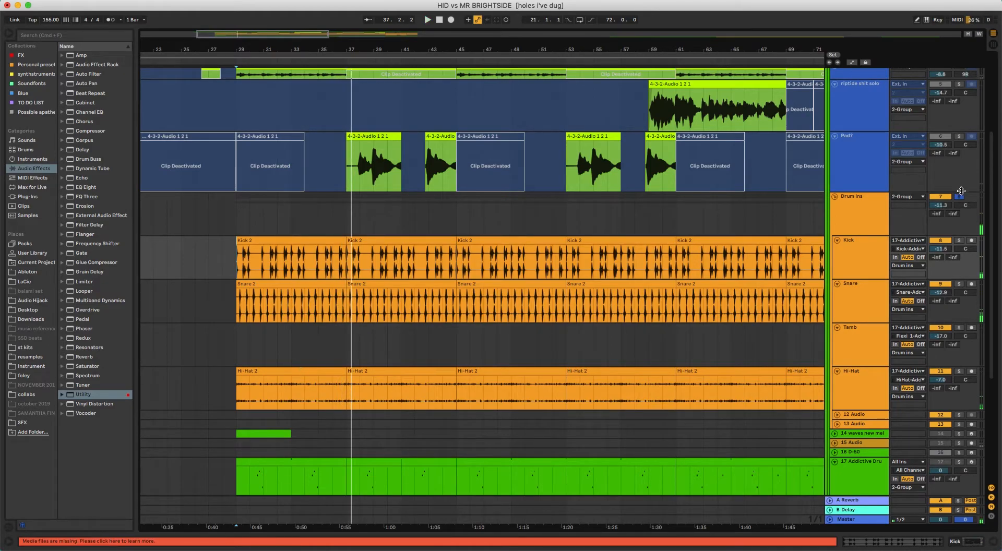
pyautogui.scroll(5, 731, 235)
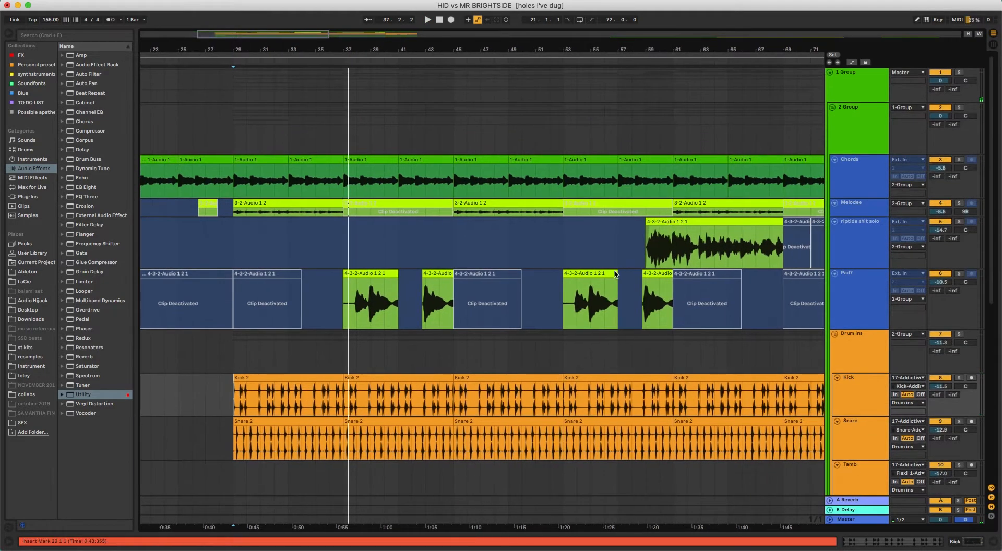
# - Play the full arrangement from bar 29, starting at the 17 Addictive Drums clip
pyautogui.scroll(-12, 313, 292)
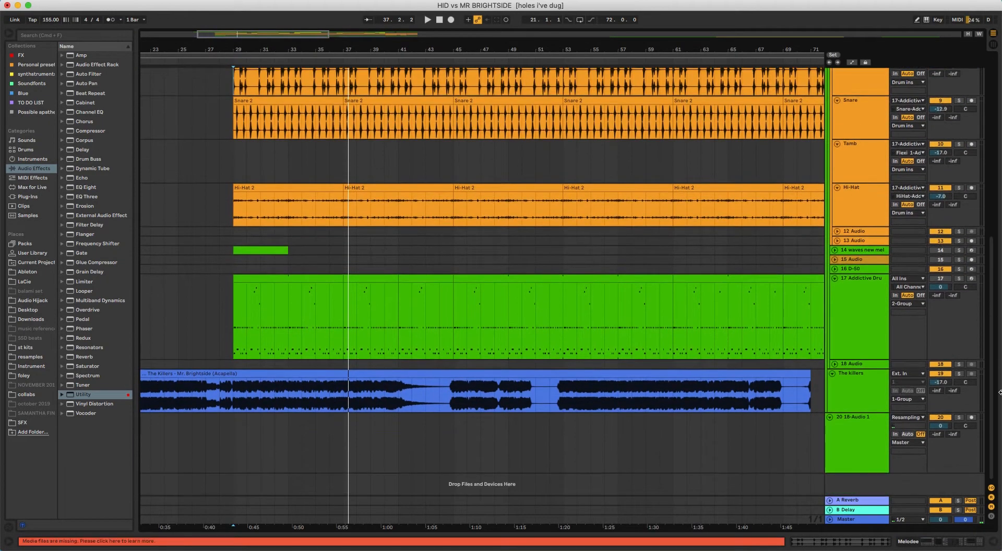
pyautogui.click(225, 317)
pyautogui.press('space')
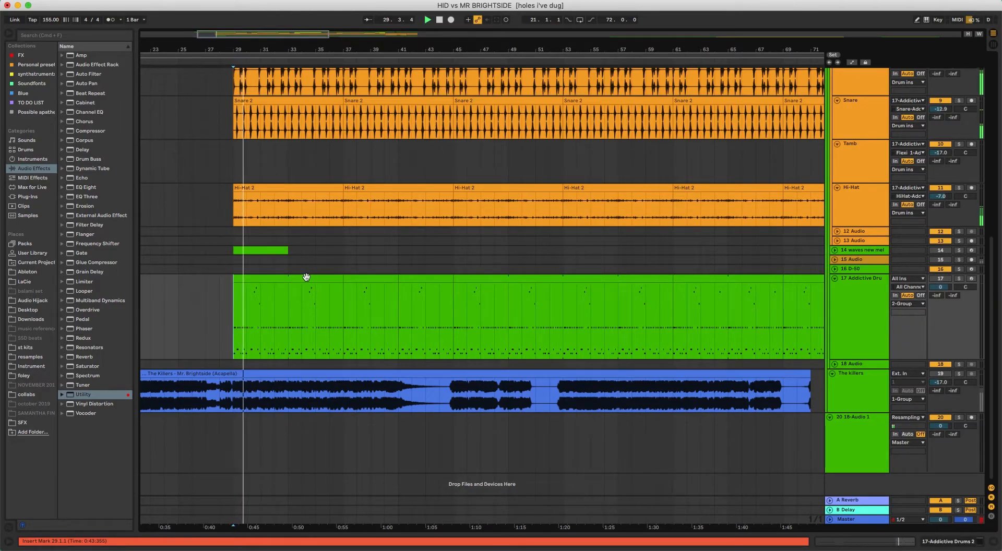
# - Fold the Drum ins group and the Chords, Melodee, riptide shit solo and Pad? tracks
pyautogui.scroll(6, 307, 275)
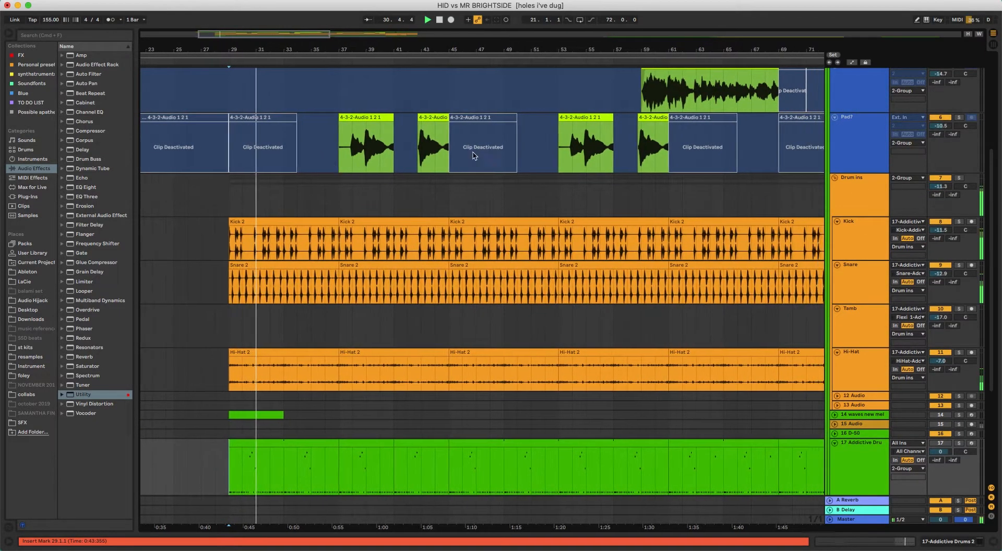
pyautogui.click(835, 177)
pyautogui.scroll(4, 829, 133)
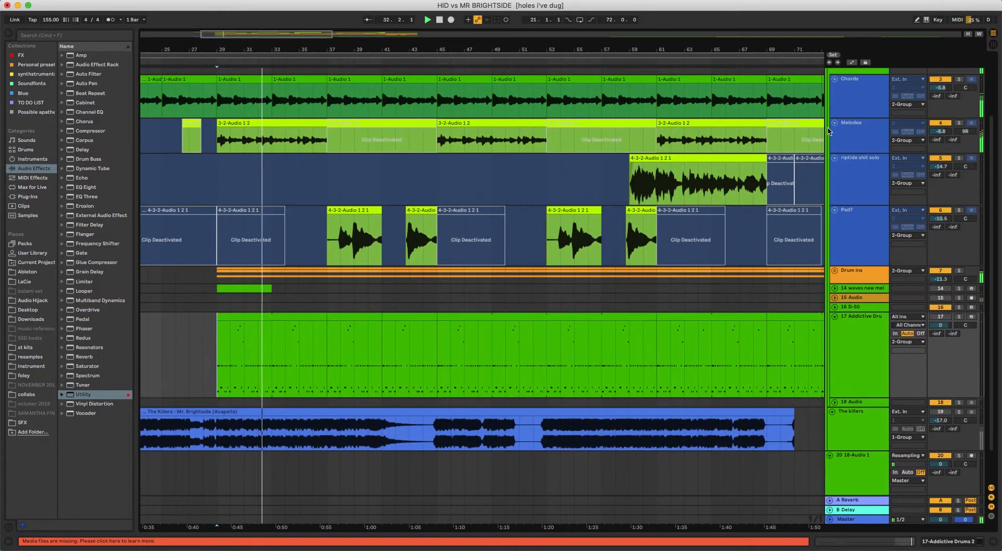
pyautogui.click(834, 78)
pyautogui.click(834, 88)
pyautogui.click(834, 101)
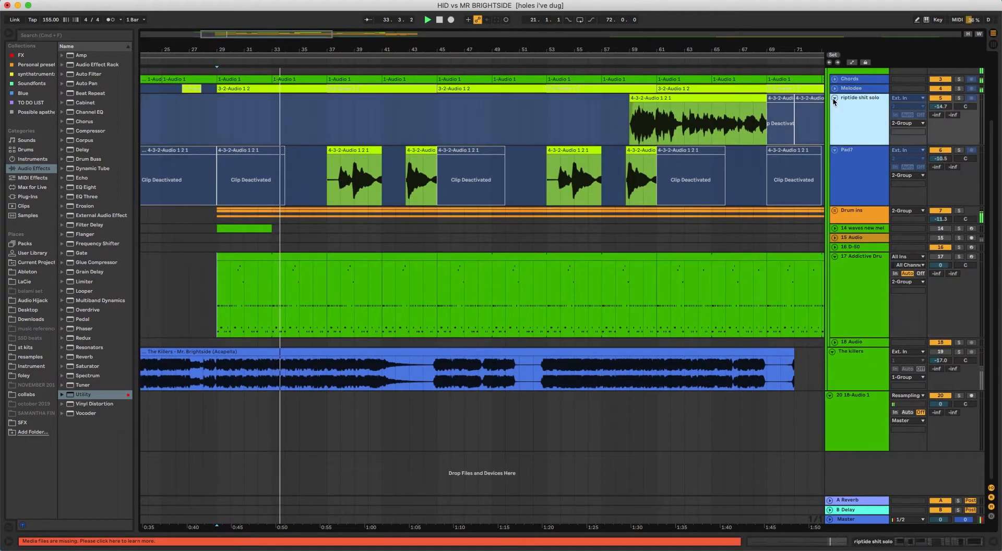
pyautogui.click(834, 99)
pyautogui.click(835, 108)
# - Unfold the Melodee and riptide shit solo tracks to show their waveforms across the arrangement
pyautogui.moveTo(480, 50); pyautogui.dragTo(361, 38)
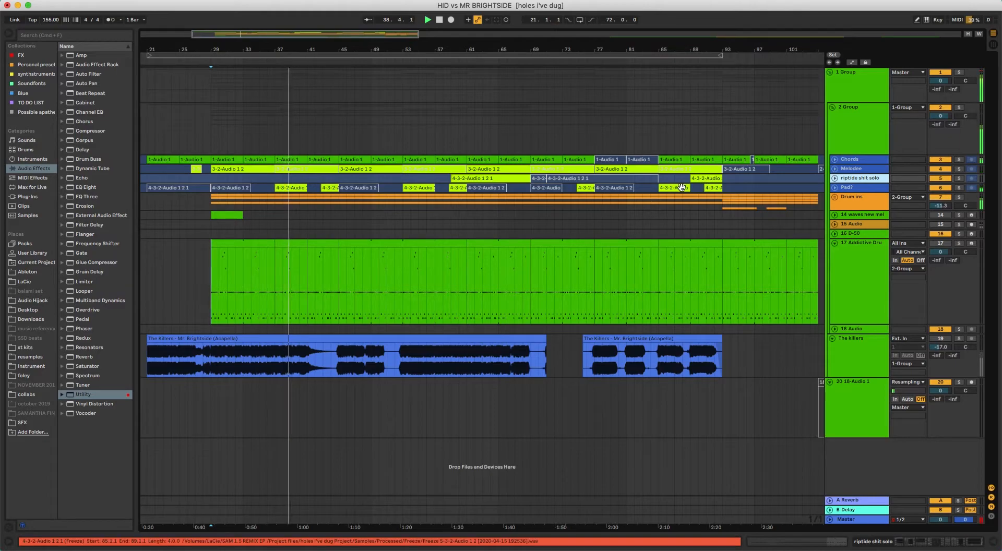
pyautogui.click(835, 169)
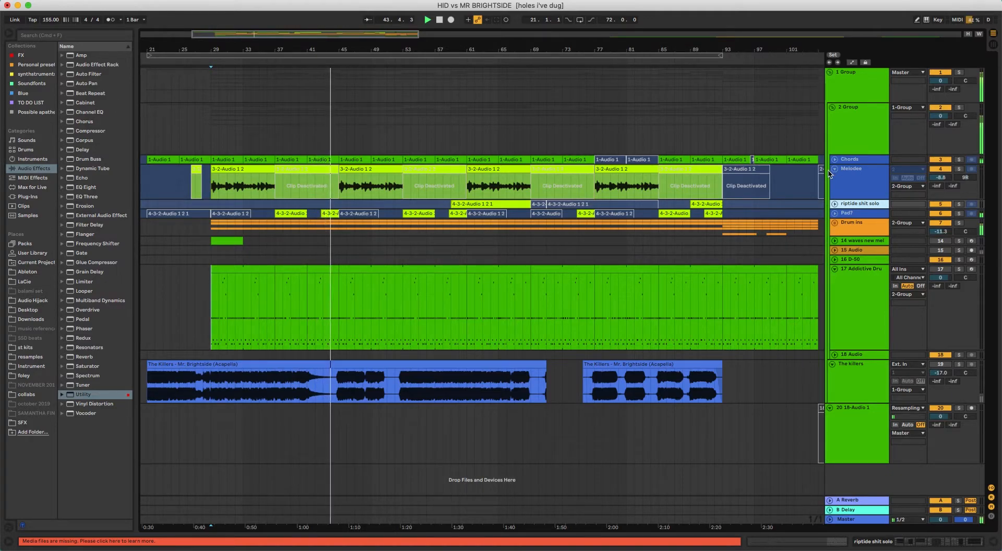
pyautogui.click(835, 204)
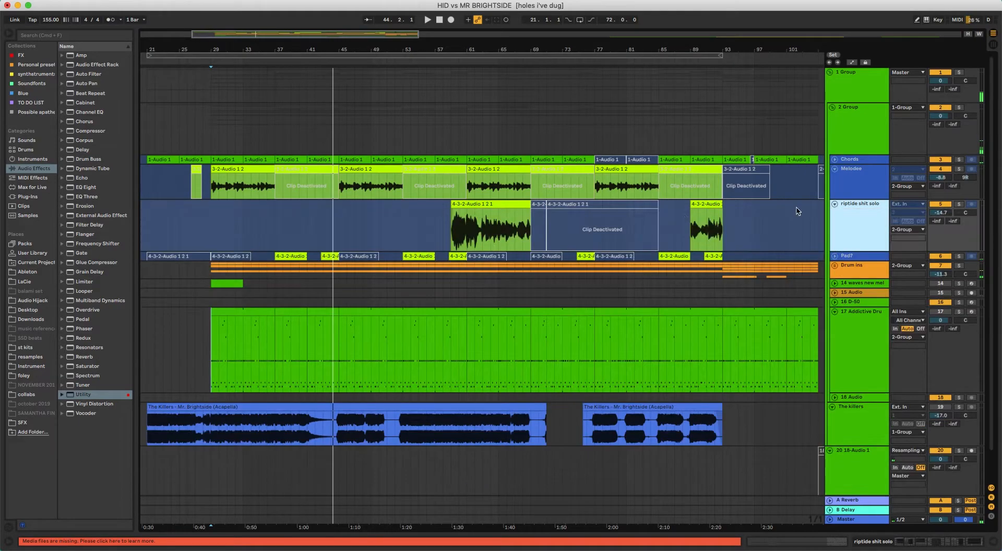
# - Open the riptide shit solo clip starting at bar 59 and inspect its start and sample
pyautogui.click(451, 217)
pyautogui.moveTo(450, 45)
pyautogui.mouseDown()
pyautogui.moveTo(446, 107)
pyautogui.moveTo(442, 47)
pyautogui.mouseUp()
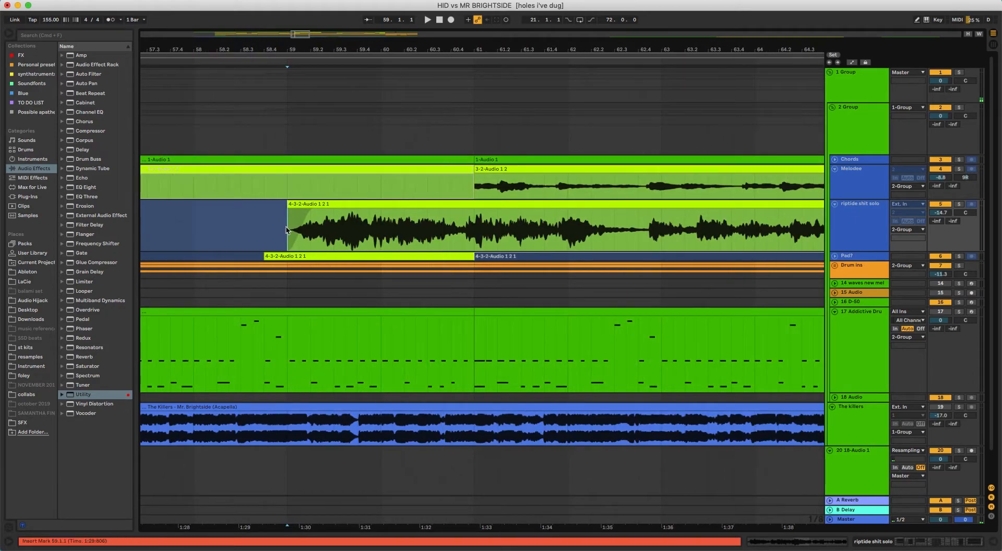
pyautogui.doubleClick(481, 209)
pyautogui.click(290, 227)
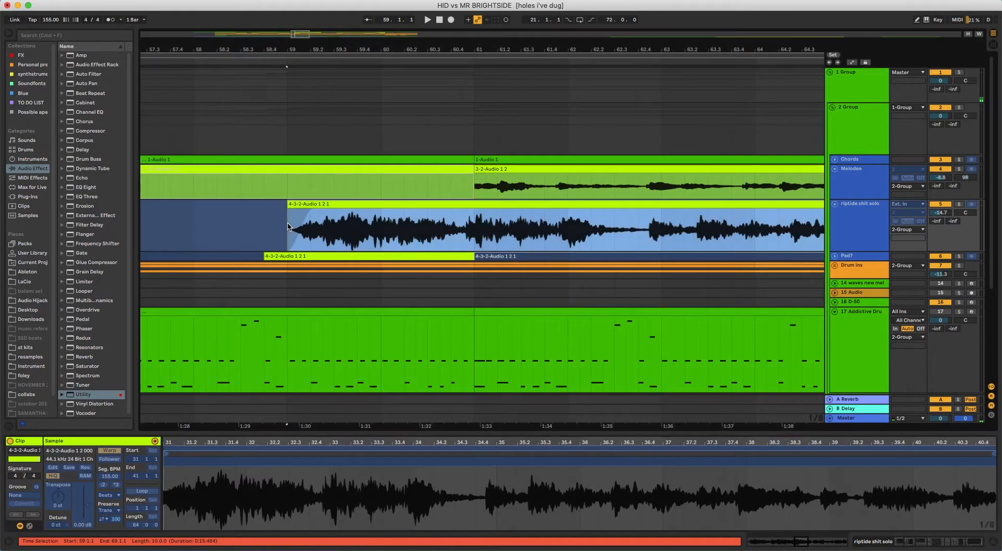
# - Show the riptide shit solo track's device chain and look through its effects
pyautogui.click(860, 225)
pyautogui.hscroll(5, 595, 523)
pyautogui.hscroll(-5, 563, 514)
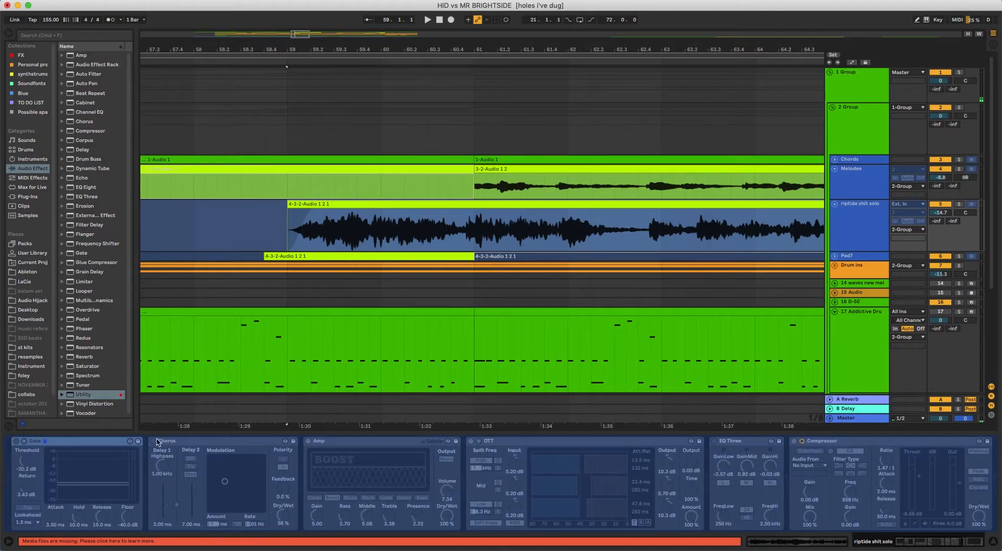
# - Play from bar 59, solo the riptide shit solo track to audition it, then clear the solo
pyautogui.click(286, 229)
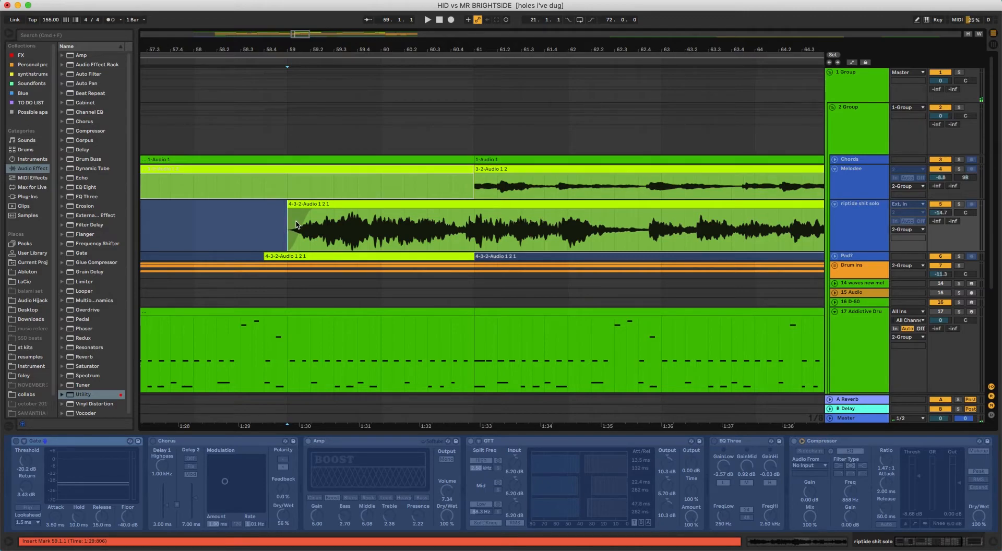
pyautogui.press('space')
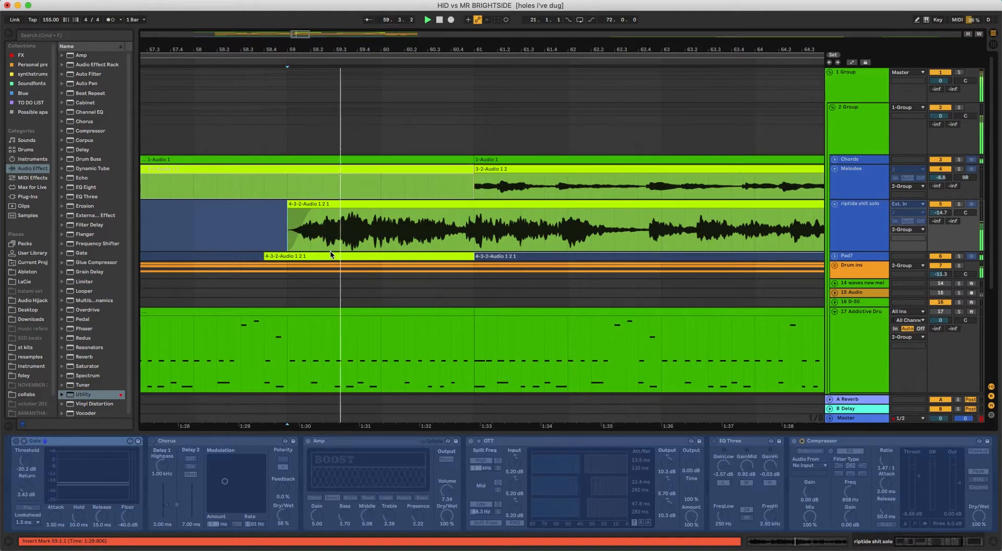
pyautogui.click(960, 205)
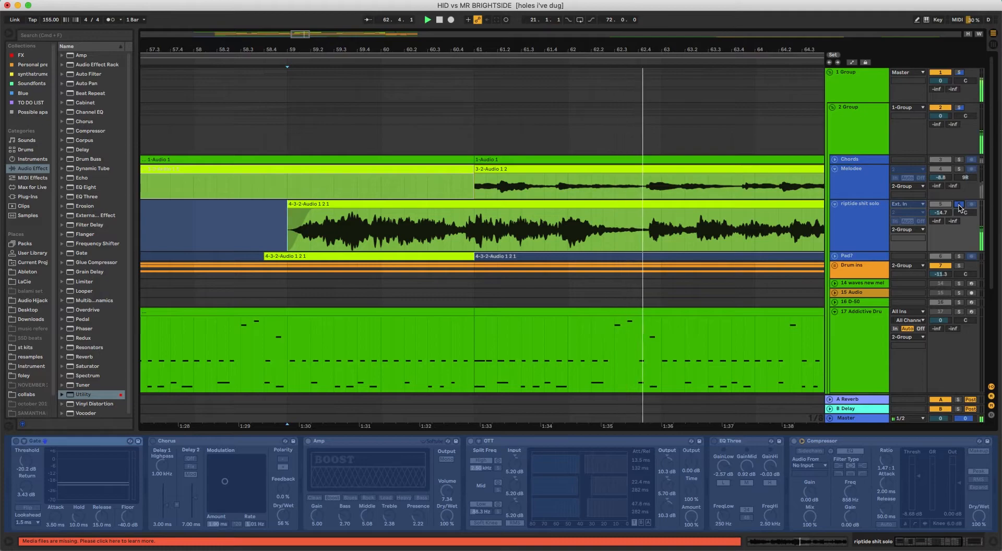
pyautogui.moveTo(644, 49); pyautogui.dragTo(492, 49)
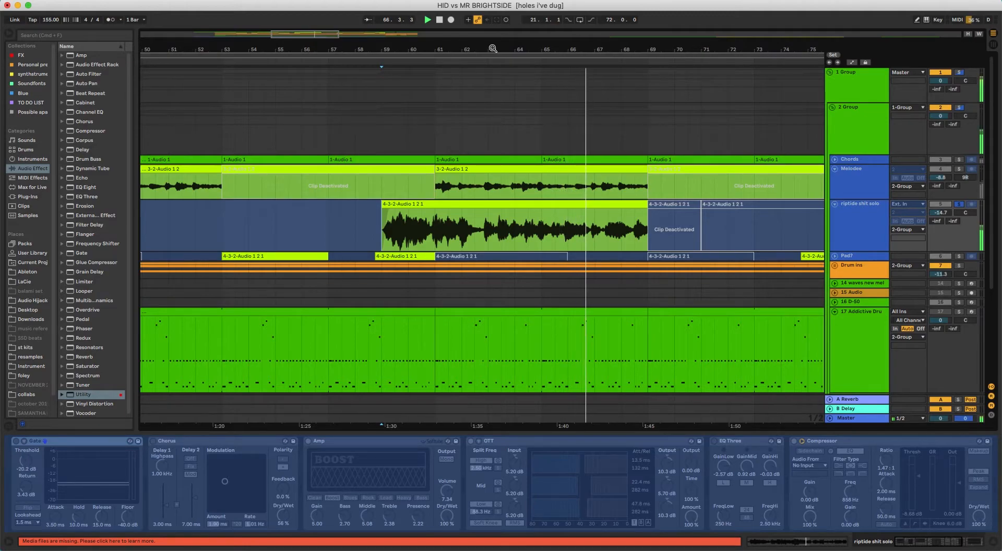
pyautogui.click(960, 205)
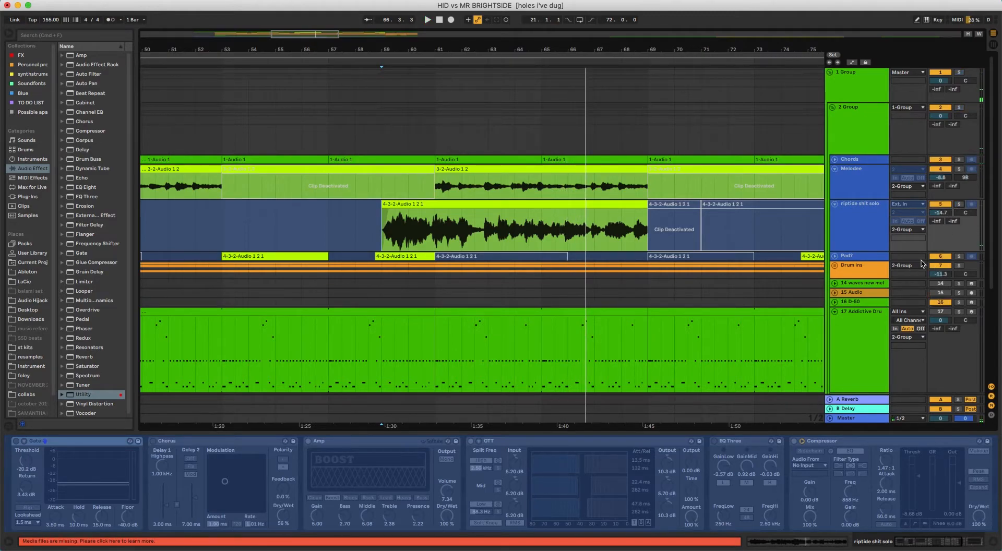
# - Fold the riptide shit solo and Melodee tracks
pyautogui.moveTo(492, 50); pyautogui.dragTo(402, 49)
pyautogui.scroll(-5, 433, 255)
pyautogui.scroll(5, 434, 254)
pyautogui.hscroll(-4, 435, 254)
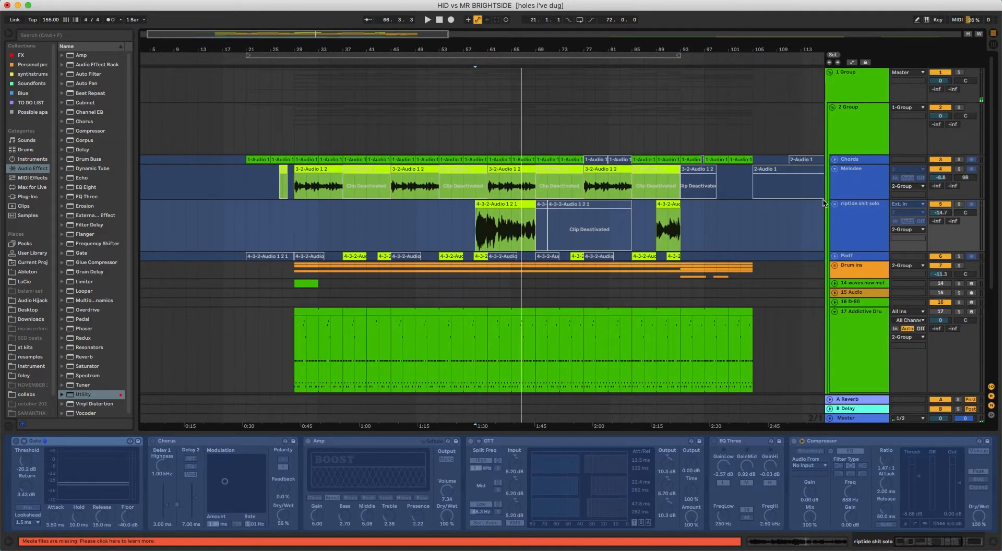
pyautogui.click(835, 204)
pyautogui.click(835, 170)
pyautogui.click(835, 171)
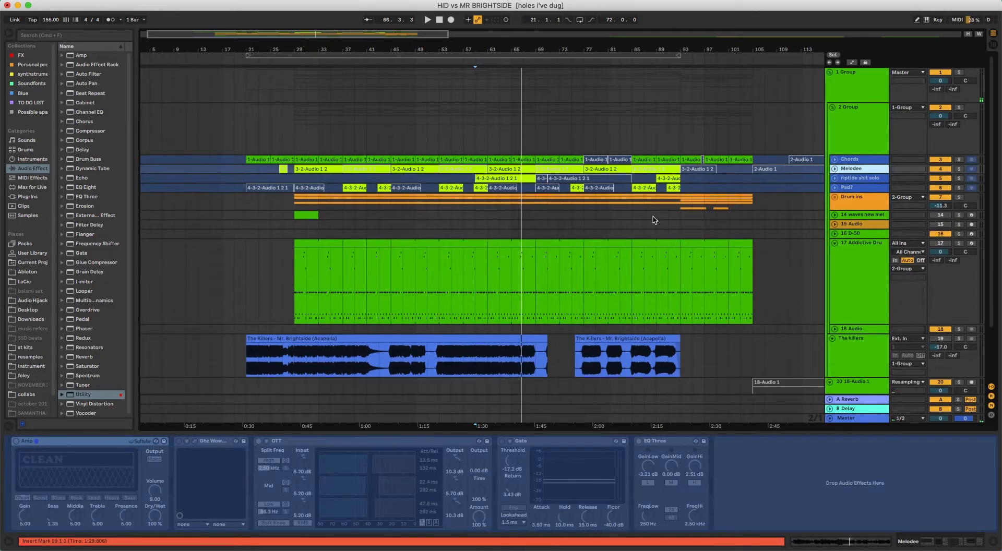
# - Fold 2 Group and show its EQ Eight device
pyautogui.click(832, 108)
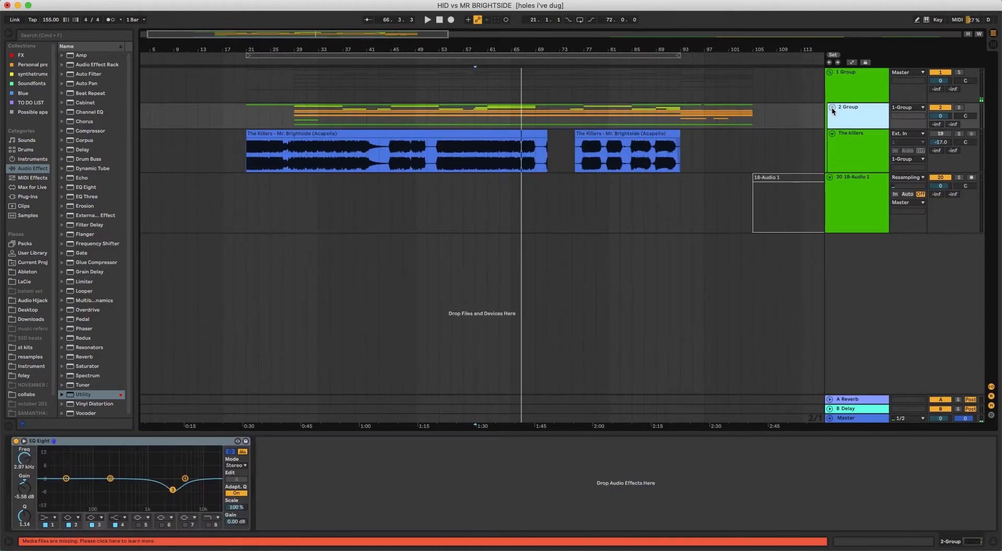
pyautogui.click(853, 141)
pyautogui.click(858, 124)
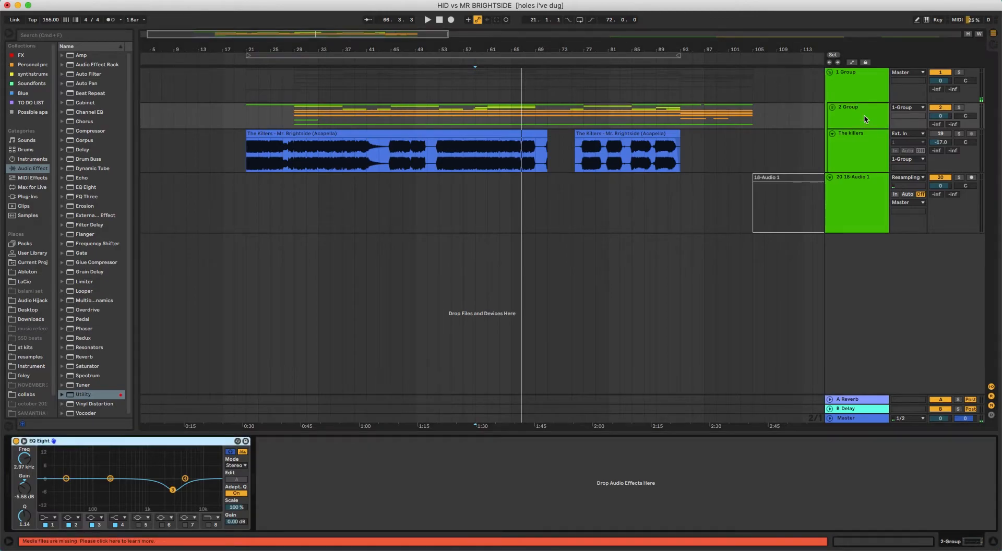
# - Check the effect chains of The killers track, 2 Group and 1 Group
pyautogui.click(346, 158)
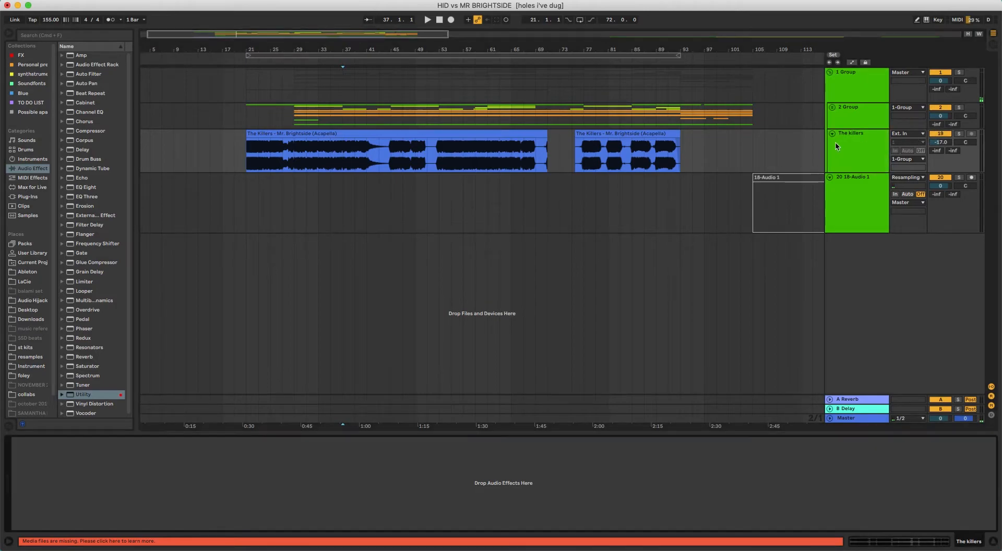
pyautogui.click(378, 154)
pyautogui.click(880, 127)
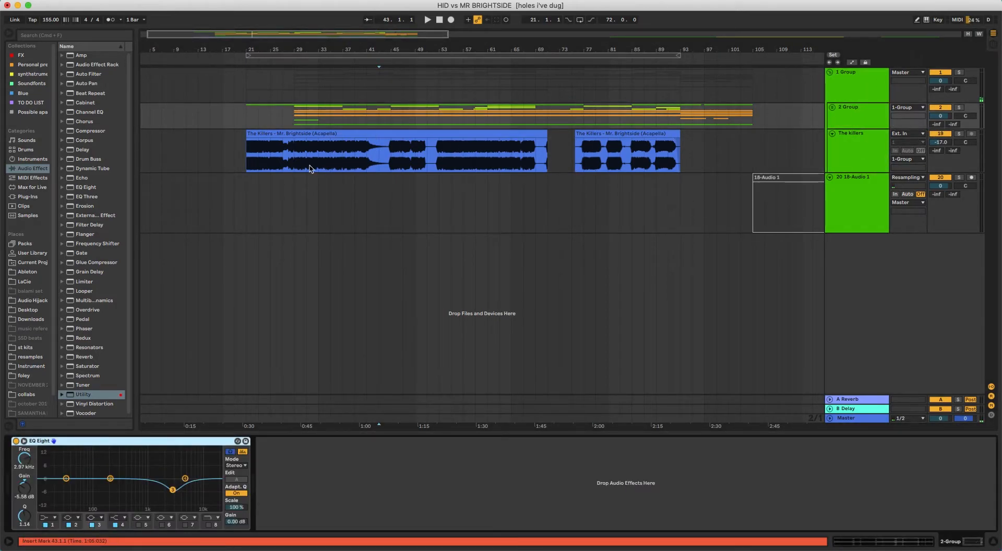
pyautogui.click(294, 152)
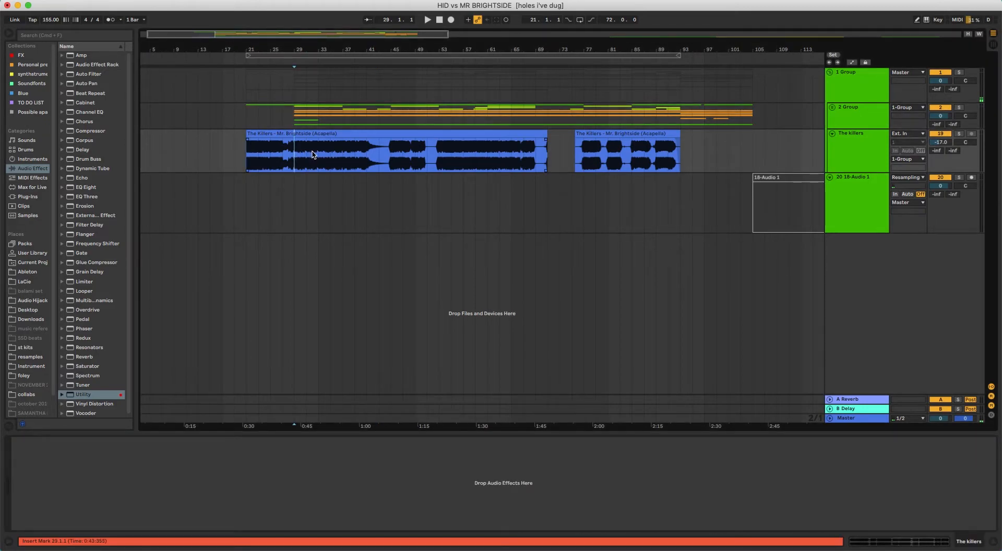
pyautogui.click(866, 93)
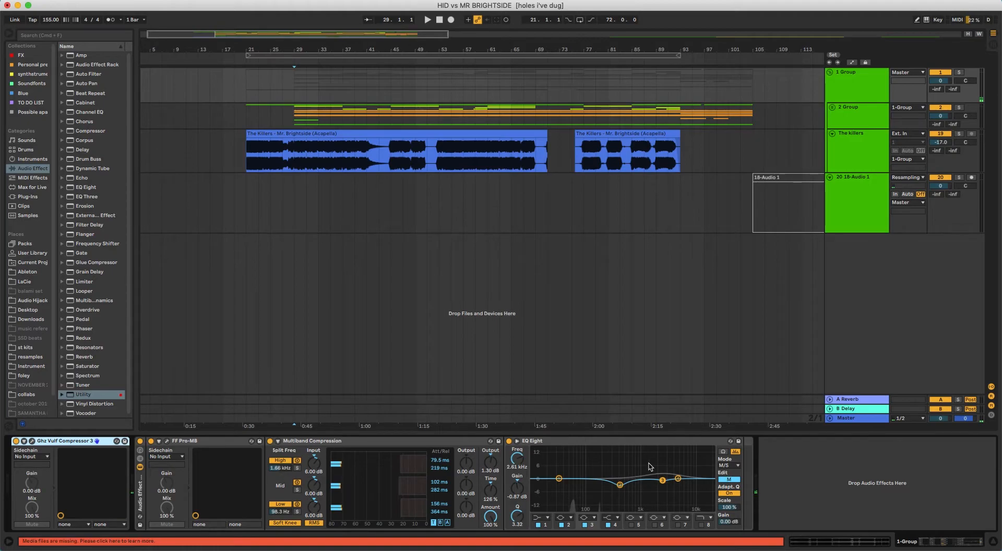
# - Play the arrangement from bar 21 and show the first Mr. Brightside acapella clip's sample settings
pyautogui.click(288, 160)
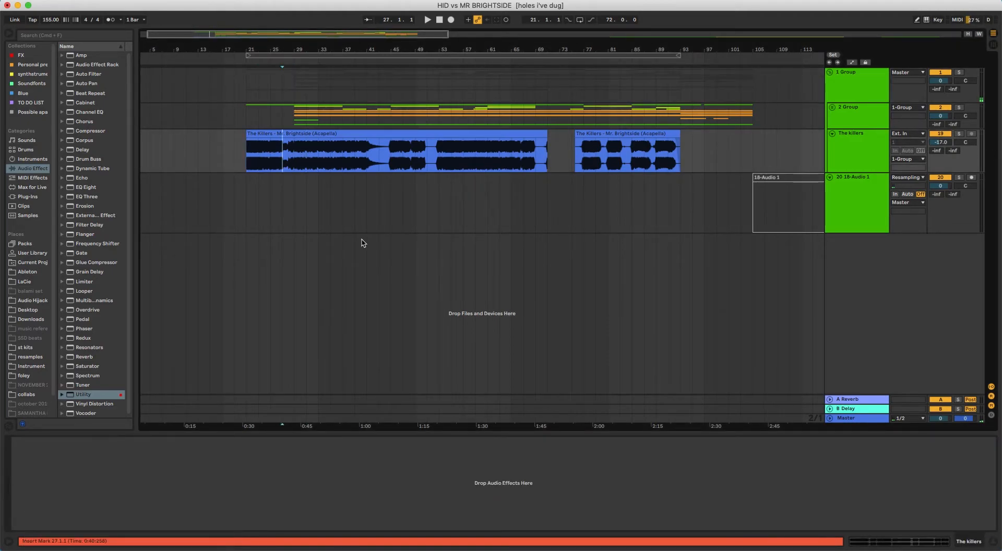
pyautogui.press('space')
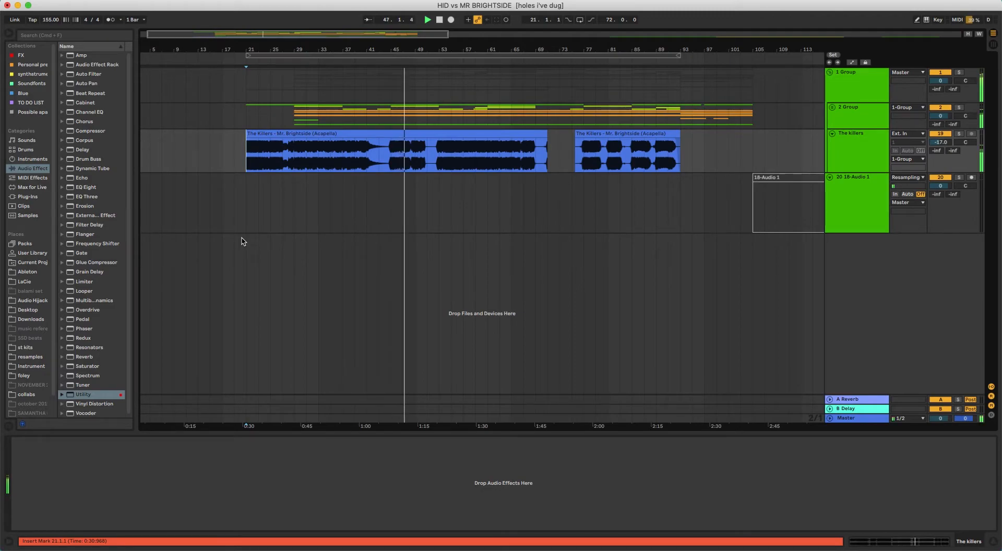
pyautogui.doubleClick(510, 133)
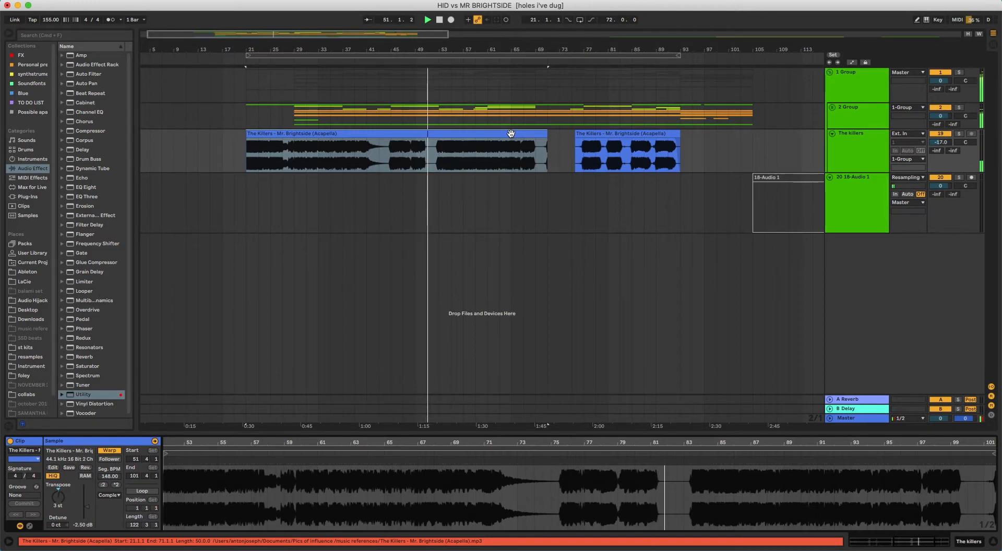
# - Stop playback and unfold 2 Group to show the tracks inside it
pyautogui.click(834, 108)
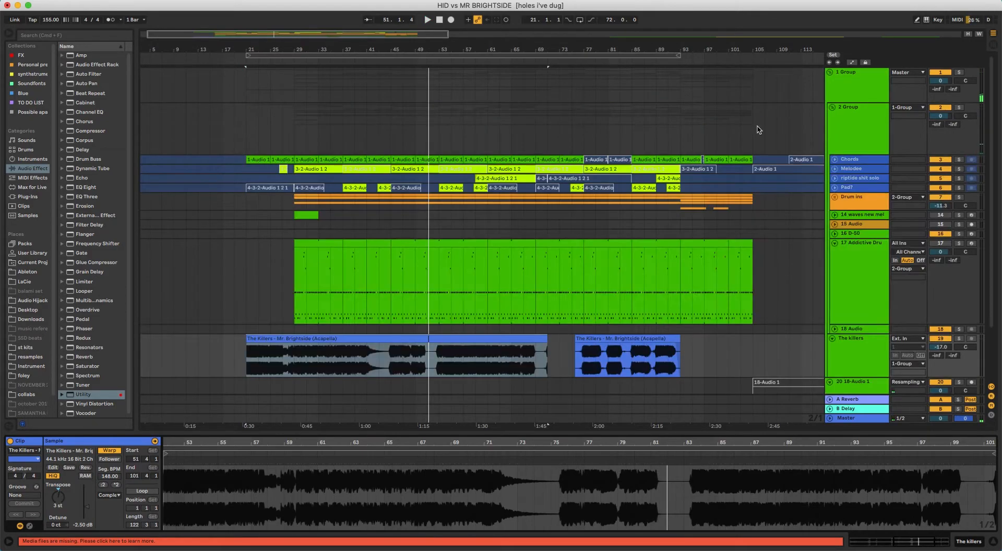
pyautogui.hscroll(5, 421, 204)
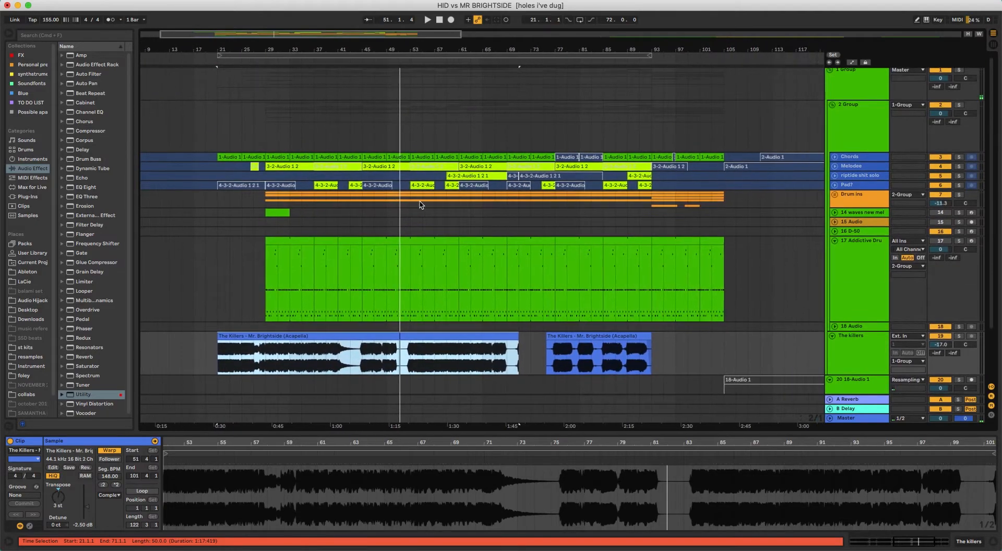
pyautogui.hscroll(-3, 421, 204)
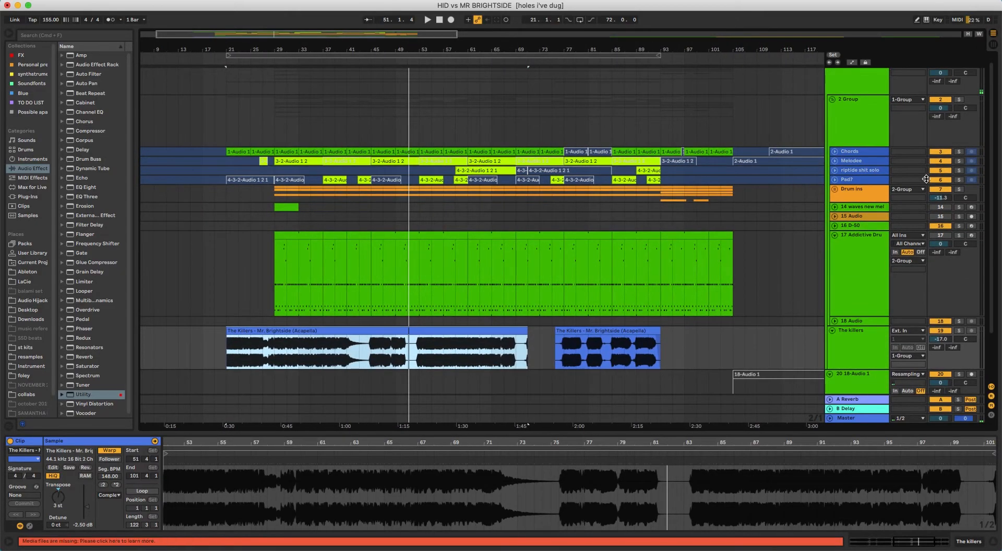
# - Unfold the Drum ins group to view its kick, snare, tambourine and hi-hat tracks, and fold it again
pyautogui.click(834, 190)
pyautogui.scroll(-5, 578, 185)
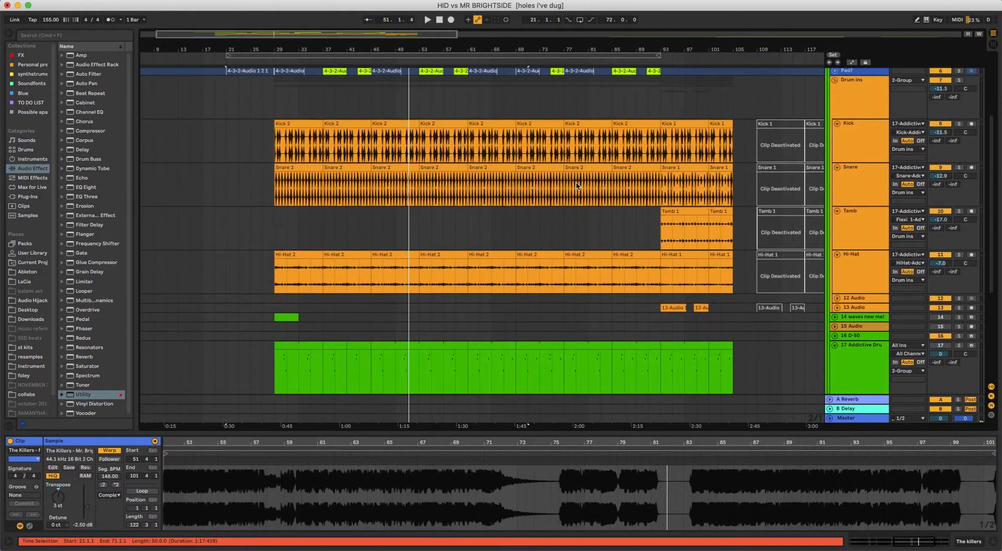
pyautogui.click(836, 82)
pyautogui.scroll(5, 512, 157)
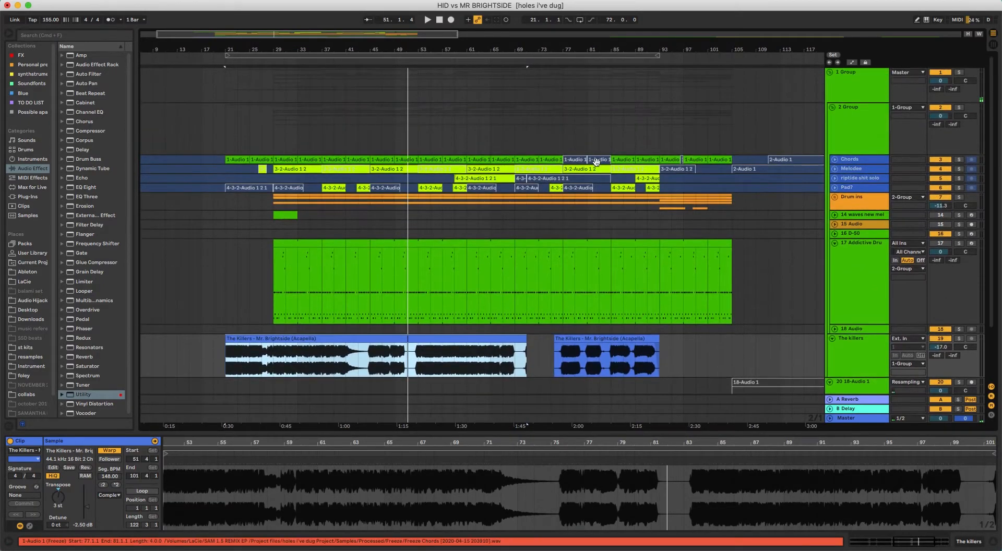
# - Examine the first Mr. Brightside acapella clip and its sample waveform, placing the insert mark at bars 45 and 53
pyautogui.click(657, 206)
pyautogui.scroll(-3, 420, 235)
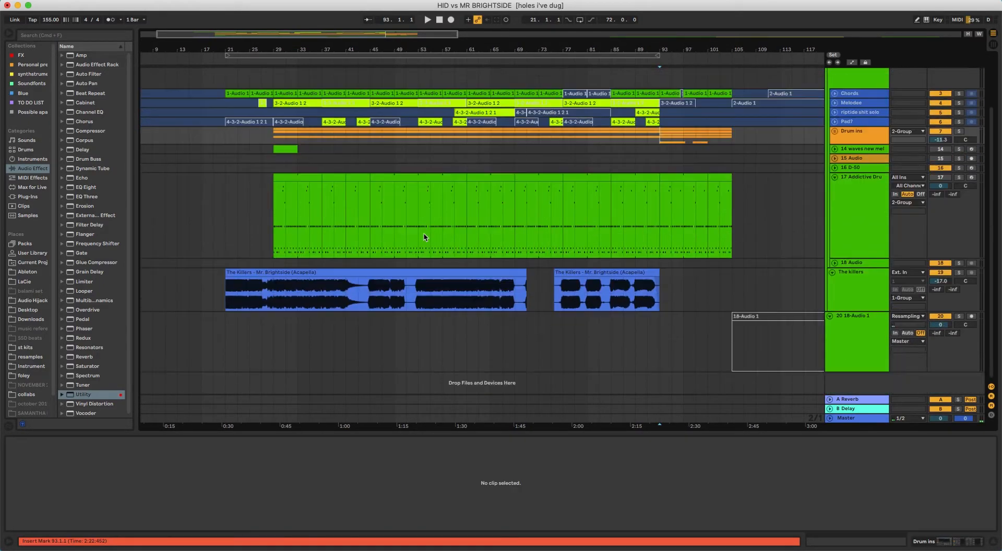
pyautogui.click(383, 233)
pyautogui.click(378, 272)
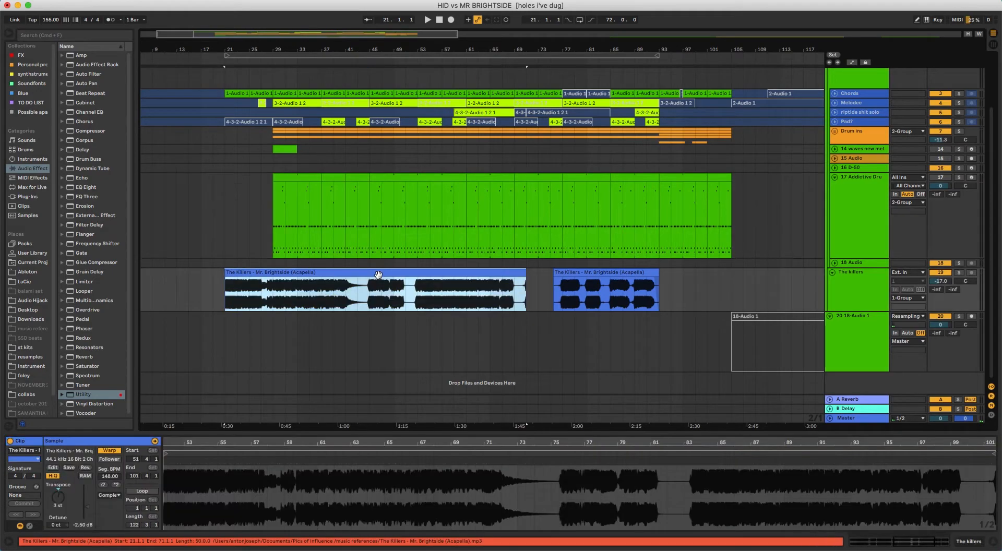
pyautogui.click(370, 295)
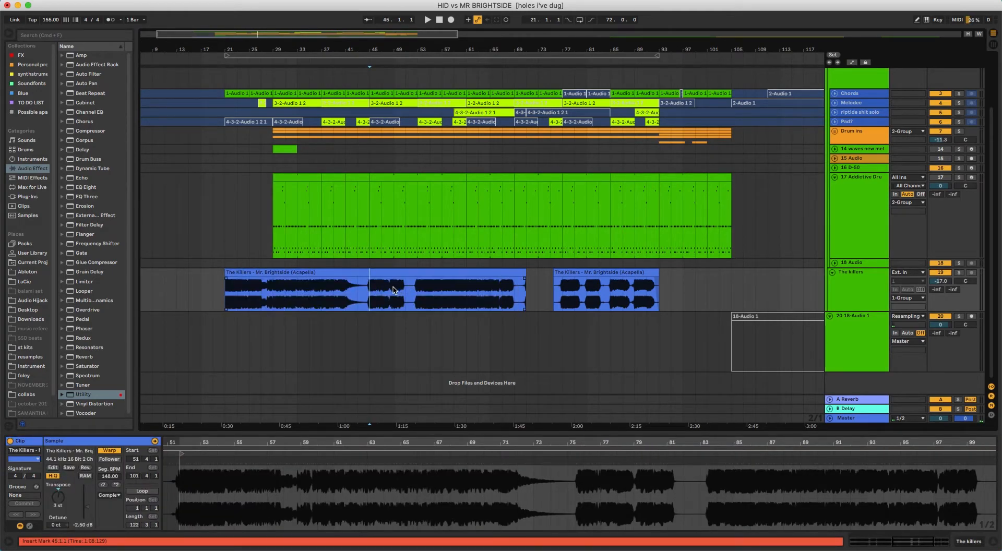
pyautogui.scroll(3, 368, 287)
pyautogui.scroll(-3, 368, 287)
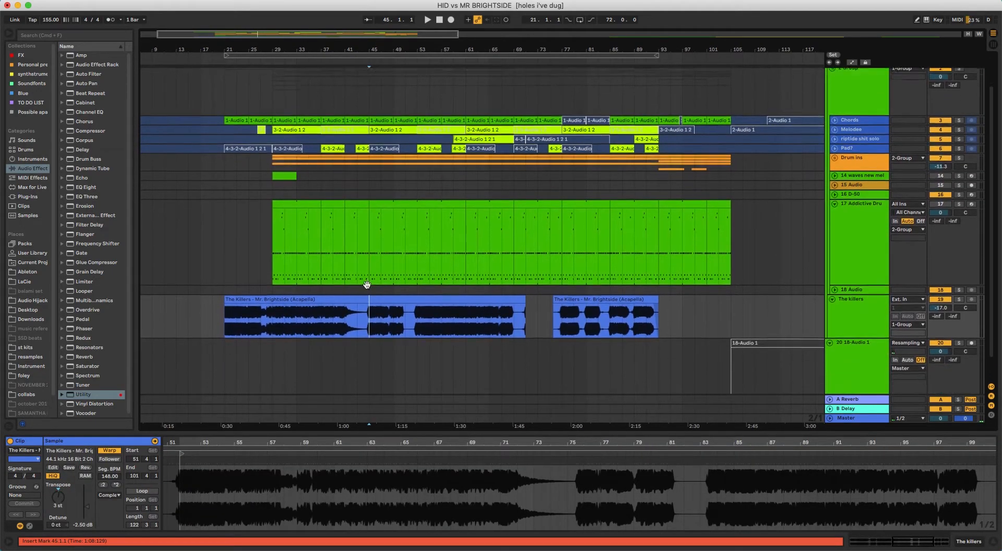
pyautogui.click(370, 272)
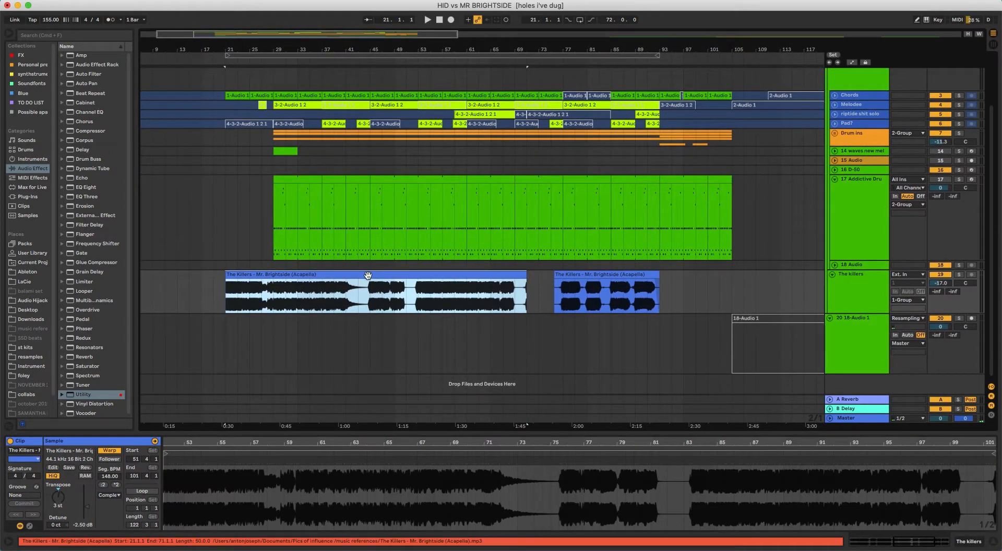
pyautogui.click(523, 280)
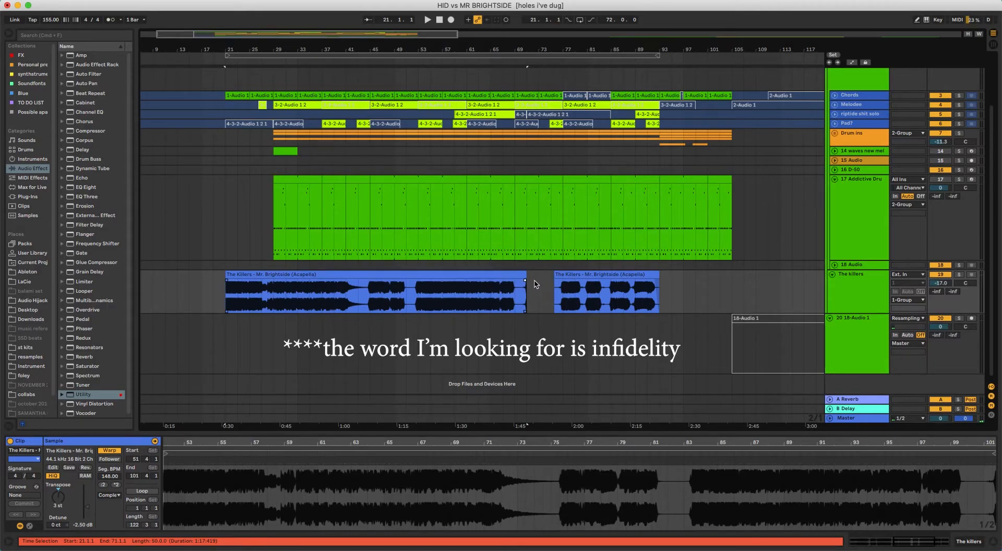
pyautogui.click(418, 287)
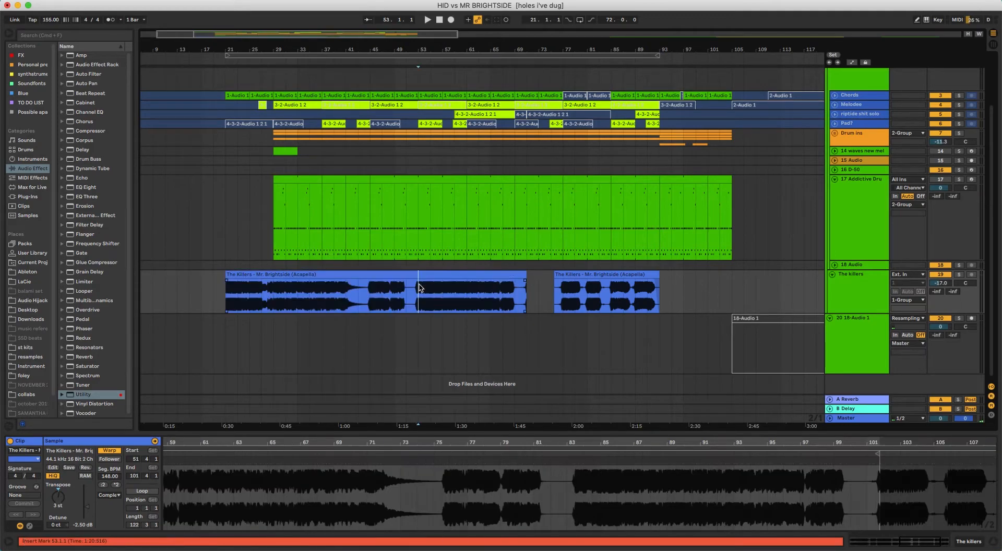
pyautogui.press('Left')
pyautogui.click(431, 152)
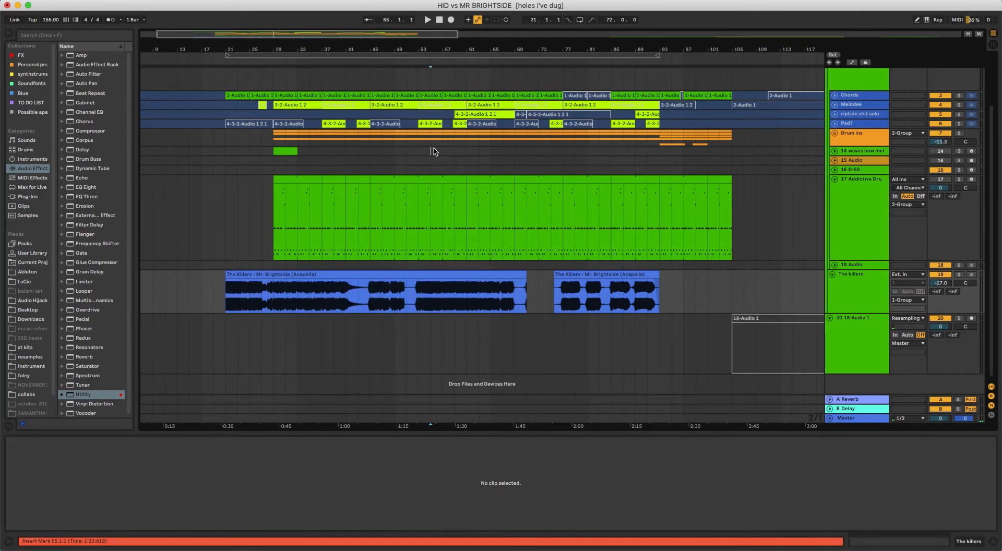
pyautogui.click(443, 141)
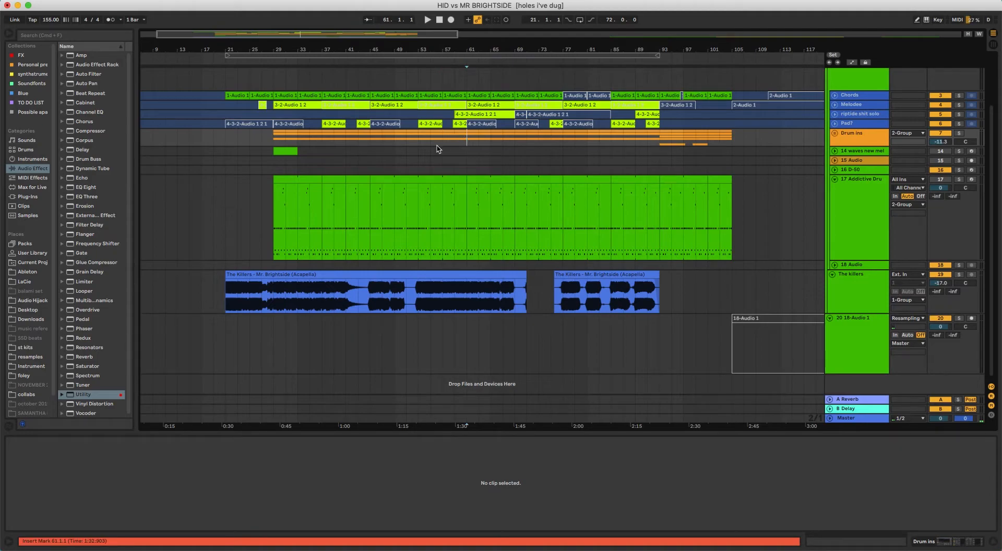
pyautogui.scroll(3, 522, 154)
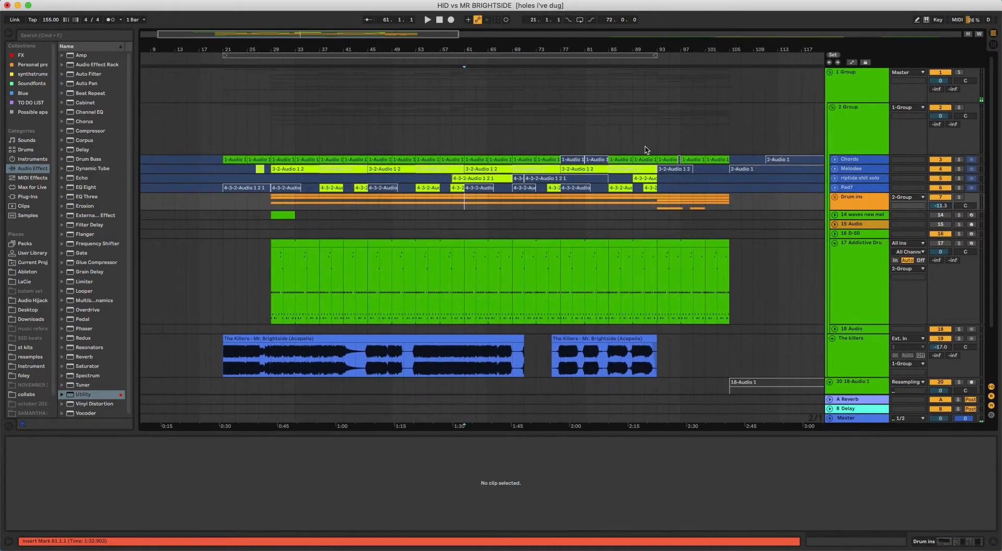
pyautogui.hscroll(1, 644, 153)
pyautogui.scroll(-3, 636, 153)
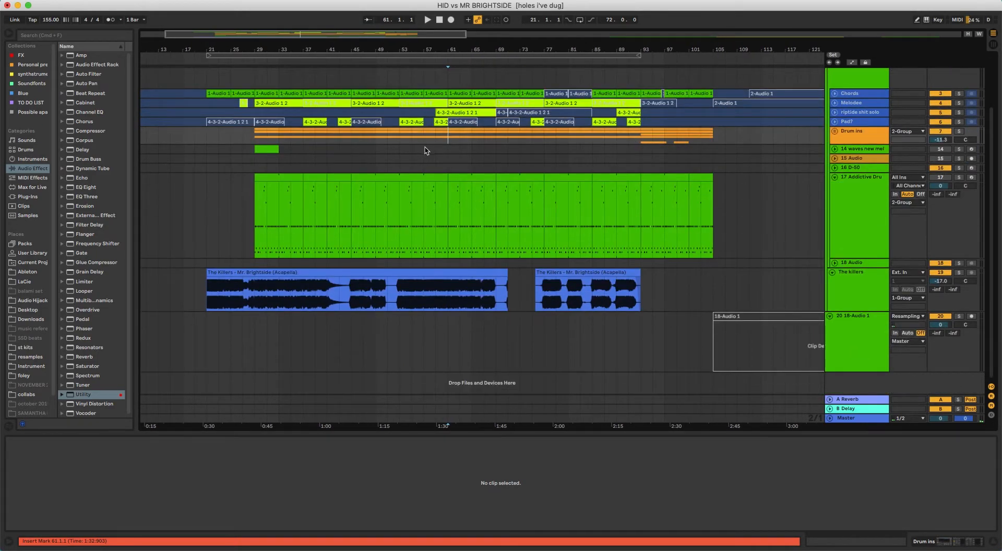
# - Inspect the acapella on The killers track from bar 51 to bar 87, and place the insert mark at bar 51
pyautogui.click(470, 287)
pyautogui.click(856, 283)
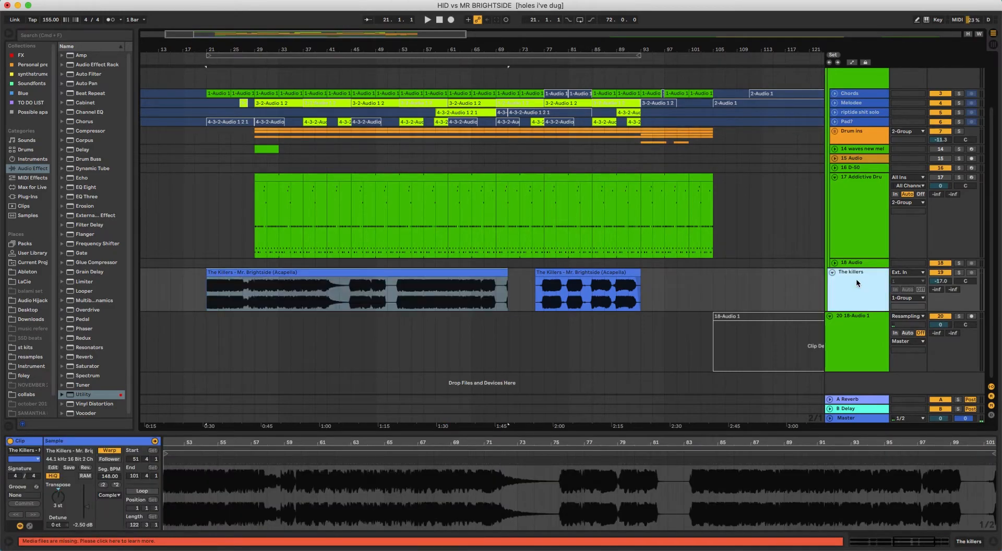
pyautogui.click(387, 295)
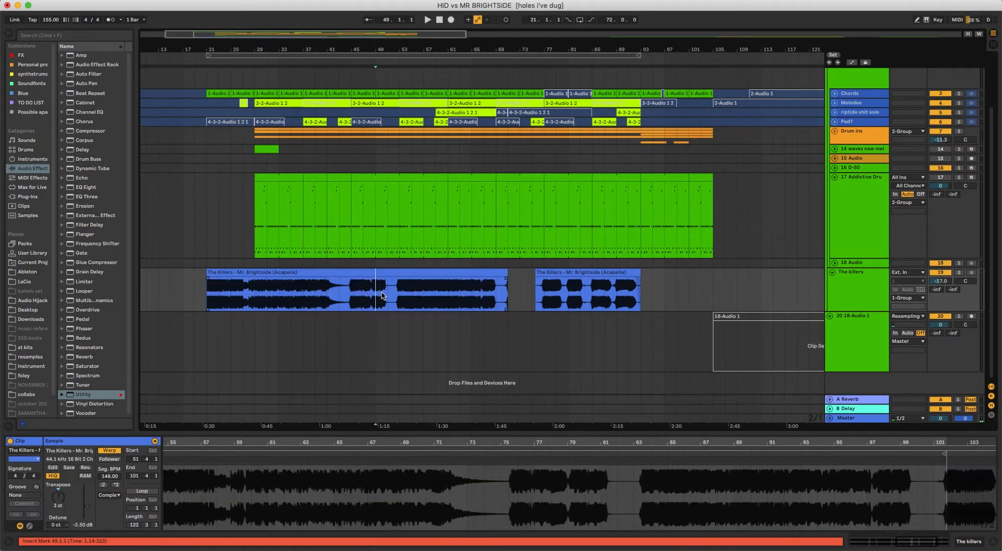
pyautogui.moveTo(387, 295); pyautogui.dragTo(596, 282)
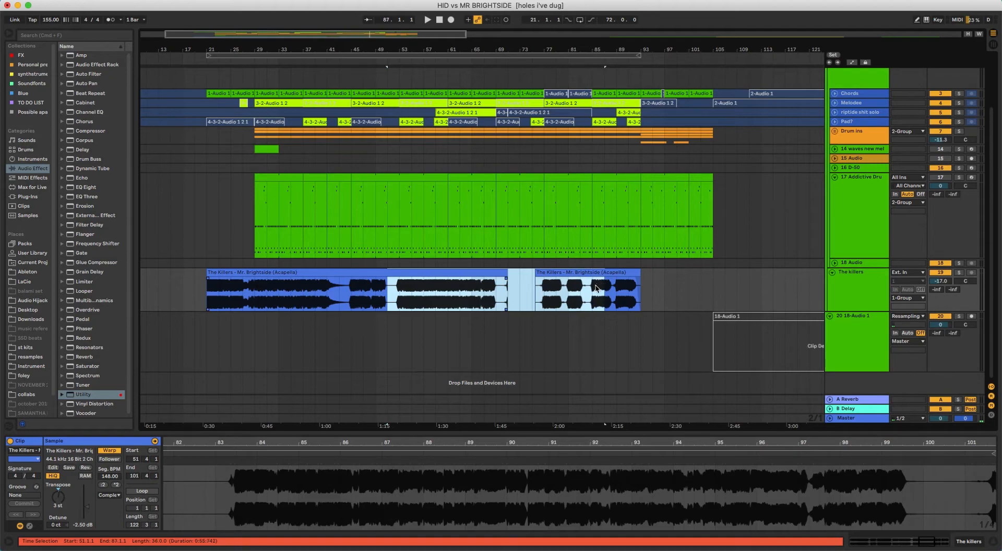
pyautogui.moveTo(571, 296); pyautogui.dragTo(387, 294)
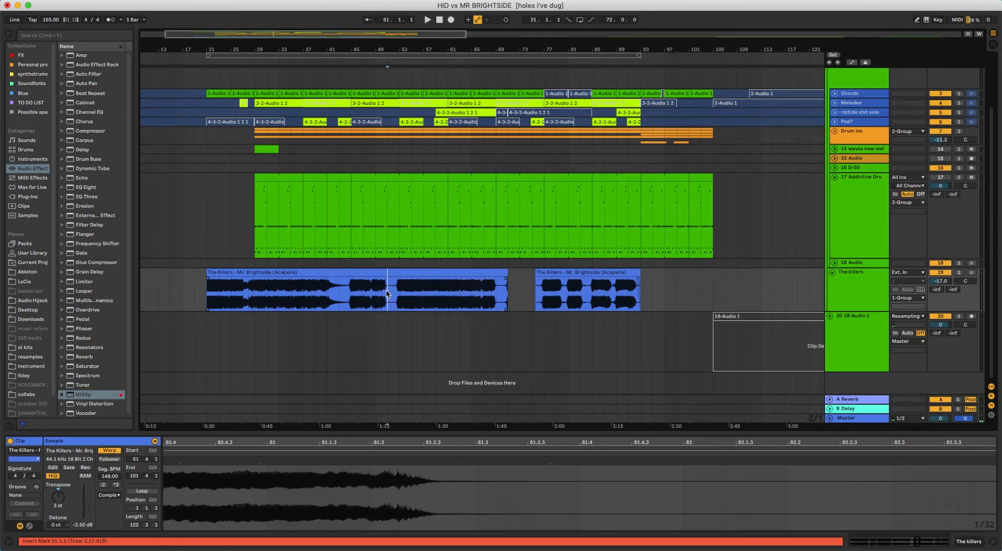
# - Examine the first acapella clip up close from the vocal gap at bar 51 to the vocal's end at bar 69
pyautogui.moveTo(395, 47); pyautogui.dragTo(395, 60)
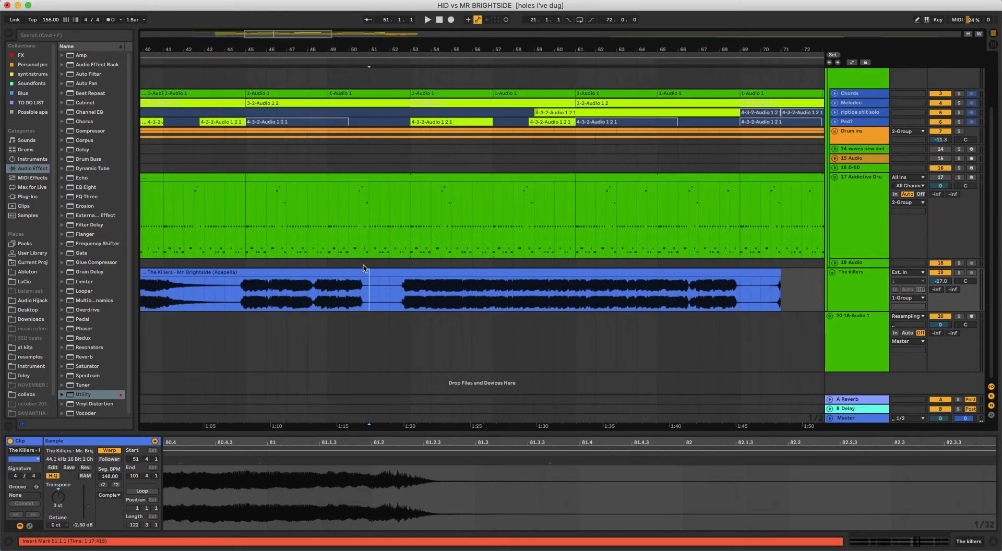
pyautogui.scroll(1, 356, 306)
pyautogui.hscroll(1, 356, 305)
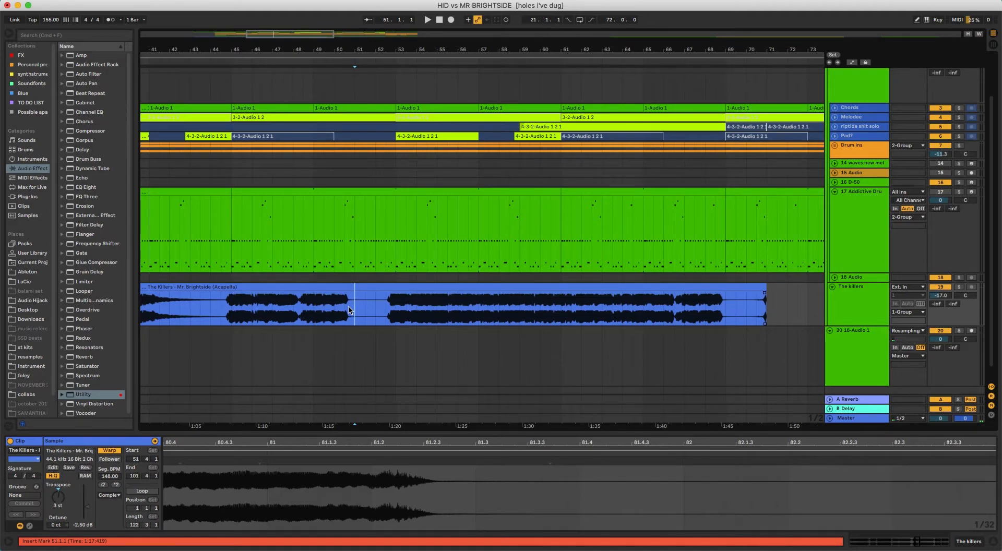
pyautogui.click(384, 313)
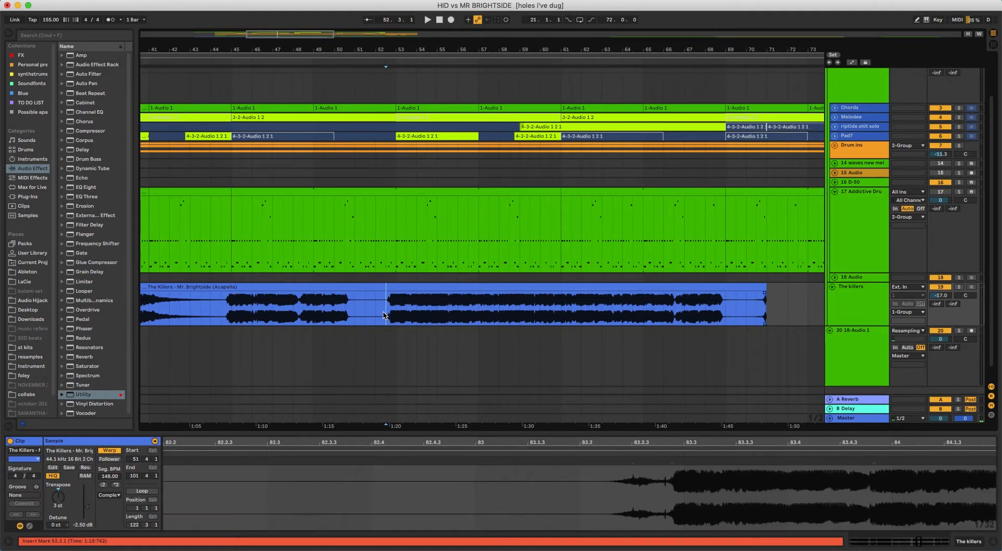
pyautogui.click(489, 297)
pyautogui.click(568, 301)
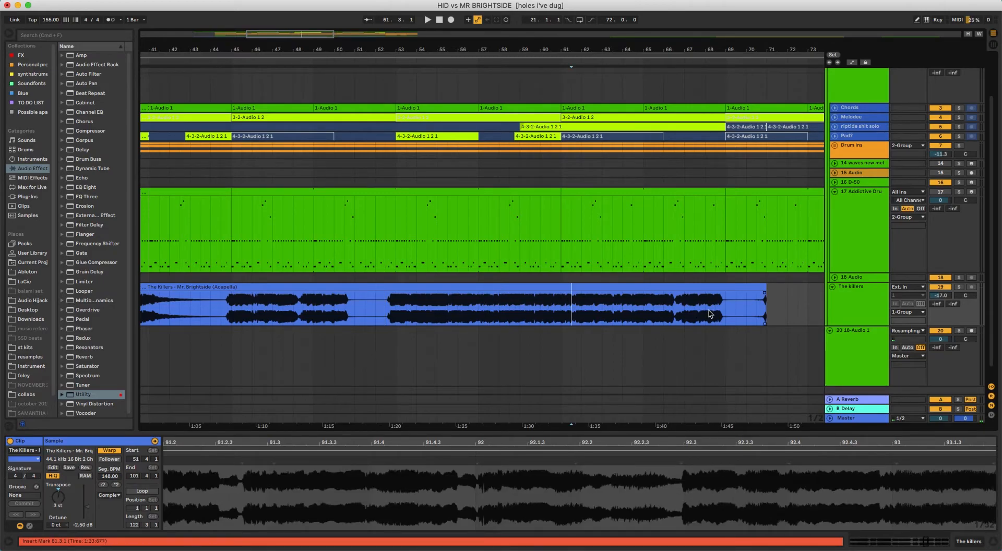
pyautogui.click(746, 312)
pyautogui.click(730, 312)
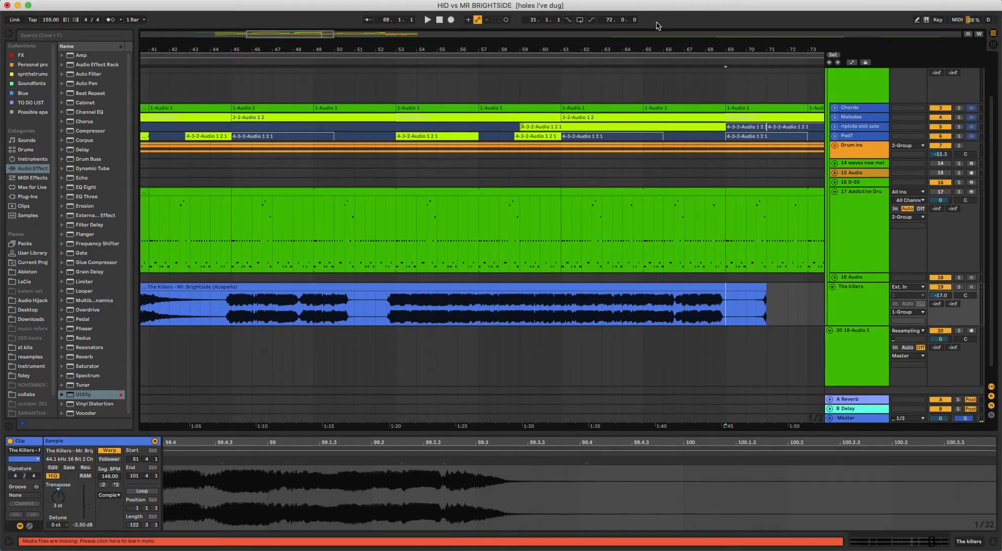
# - Look over the unused clips past the song's end and place the insert mark at bar 217, where the 20-Audio 3 clip starts
pyautogui.moveTo(634, 48); pyautogui.dragTo(319, 21)
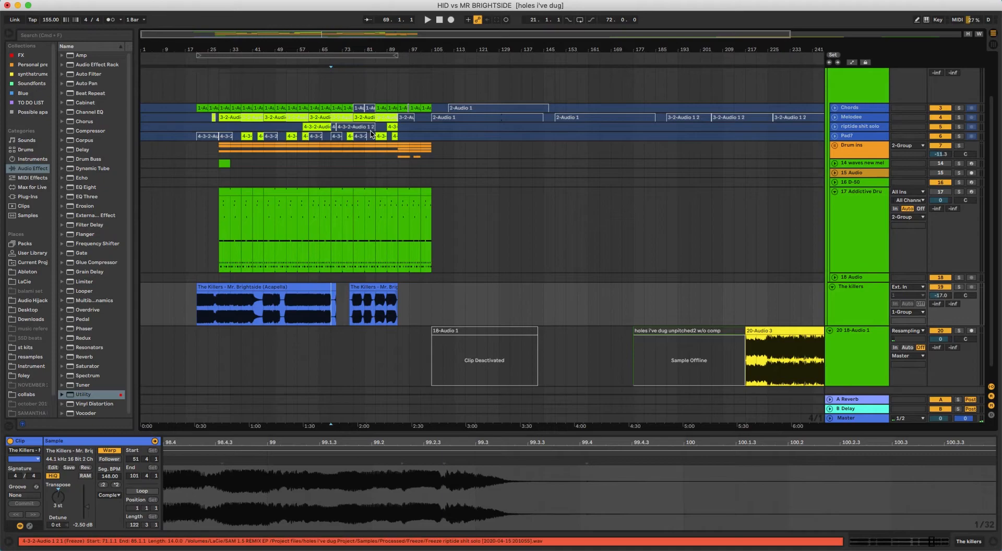
pyautogui.hscroll(2, 383, 137)
pyautogui.scroll(-1, 383, 137)
pyautogui.hscroll(5, 384, 137)
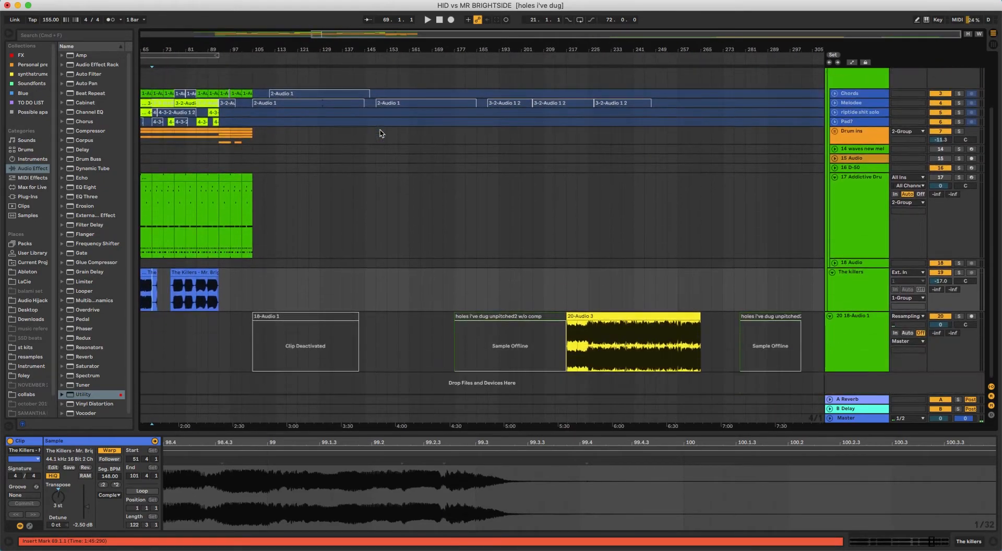
pyautogui.click(554, 167)
pyautogui.click(566, 228)
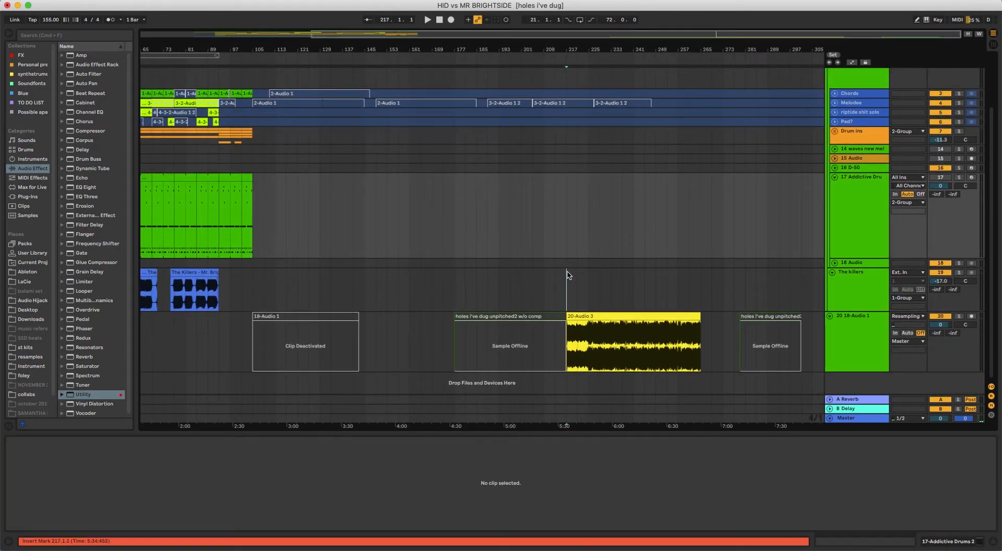
# - Fold the 2 Group so its member tracks are hidden above The killers and 20 18-Audio 1 tracks
pyautogui.scroll(1, 567, 274)
pyautogui.click(567, 321)
pyautogui.click(568, 336)
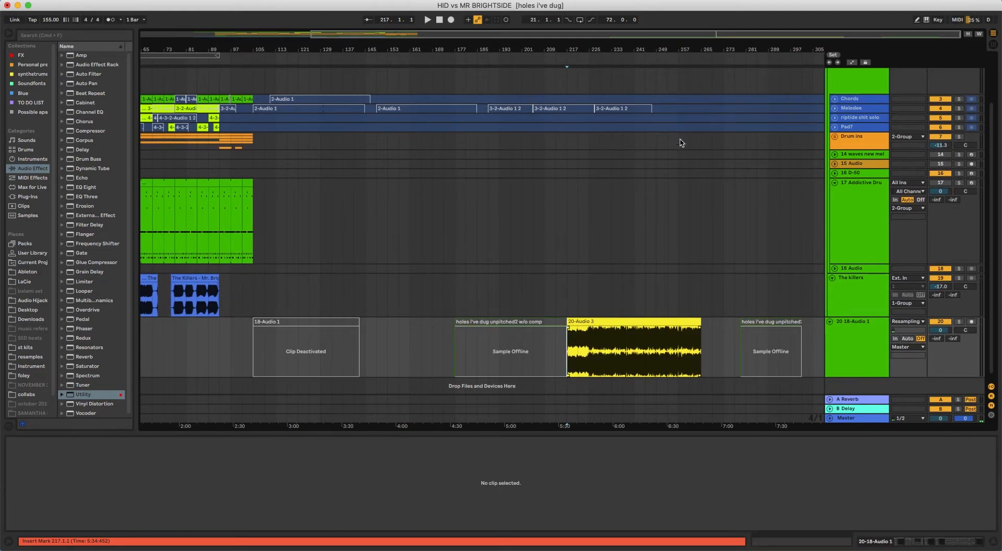
pyautogui.scroll(4, 843, 108)
pyautogui.click(832, 108)
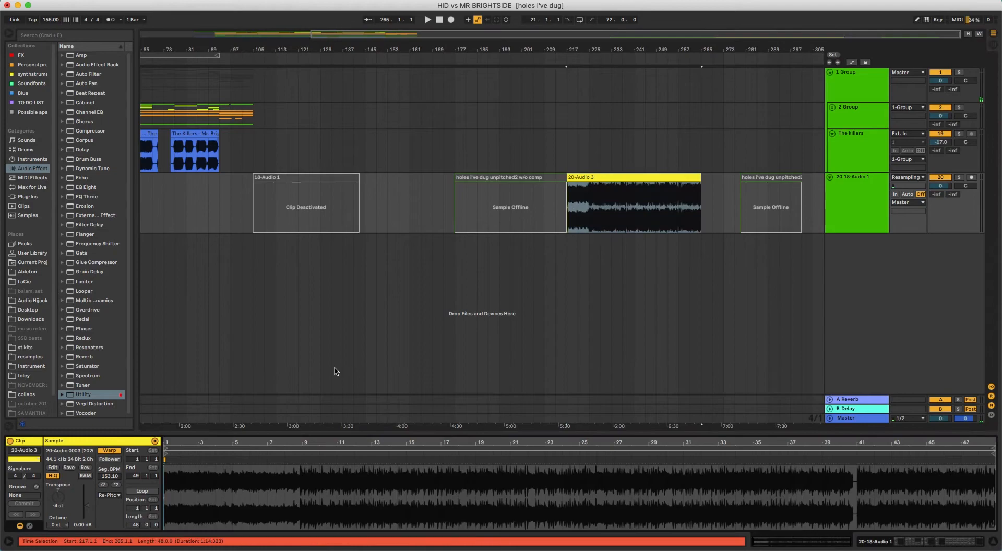
# - Select the 20-Audio 3 clip and set its segment BPM to 182.00
pyautogui.click(576, 201)
pyautogui.click(697, 177)
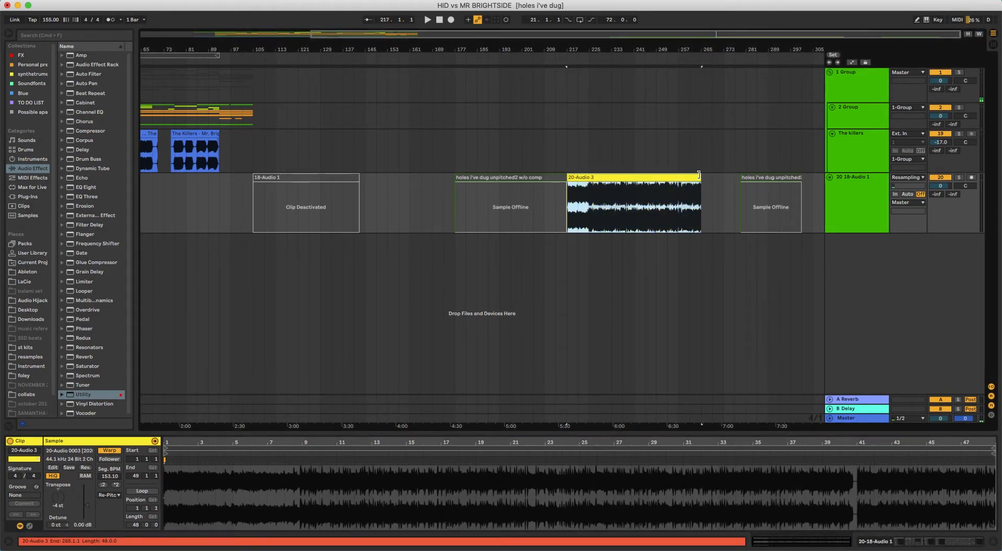
pyautogui.rightClick(699, 176)
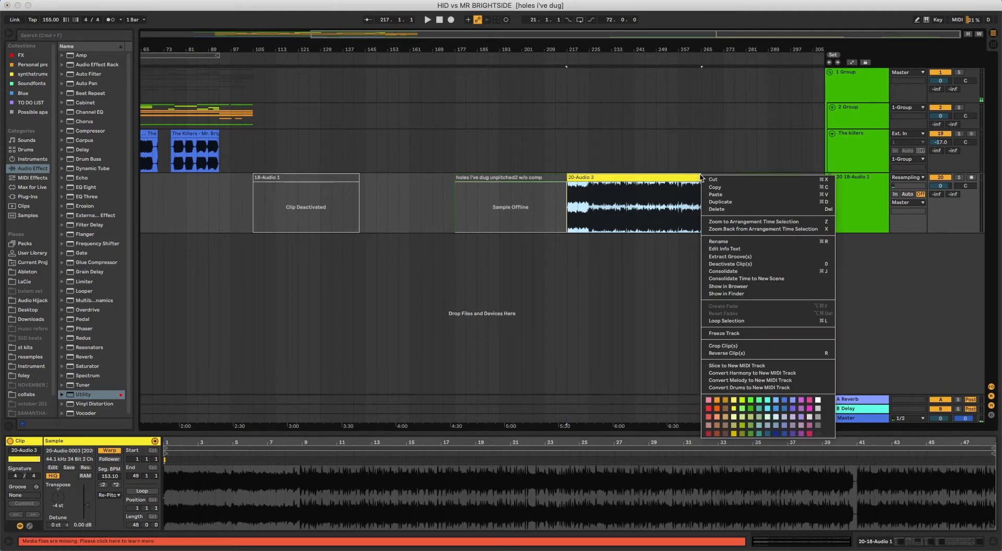
pyautogui.press('Escape')
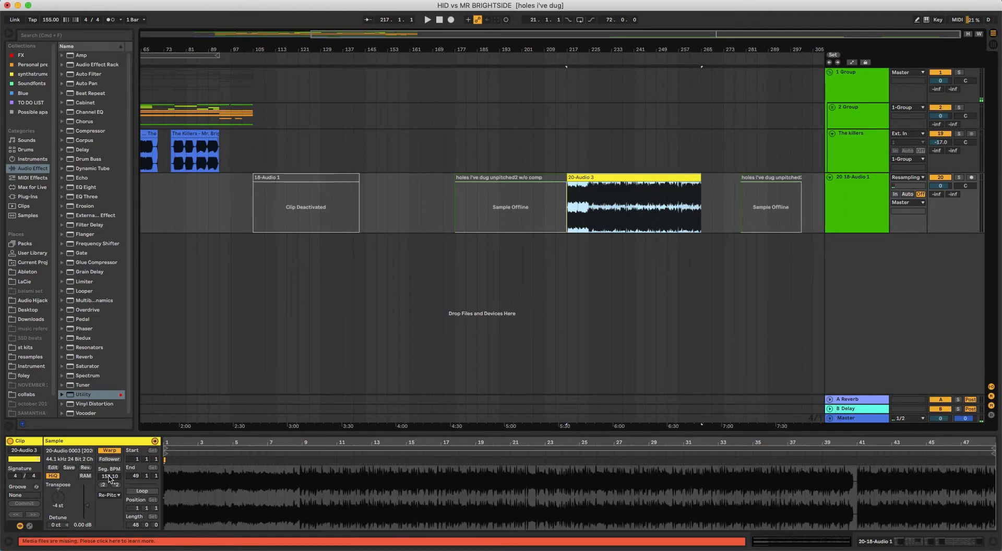
pyautogui.moveTo(104, 477); pyautogui.dragTo(105, 446)
# - Audition the 20-Audio 3 clip from bar 225, and select the whole clip again
pyautogui.click(590, 207)
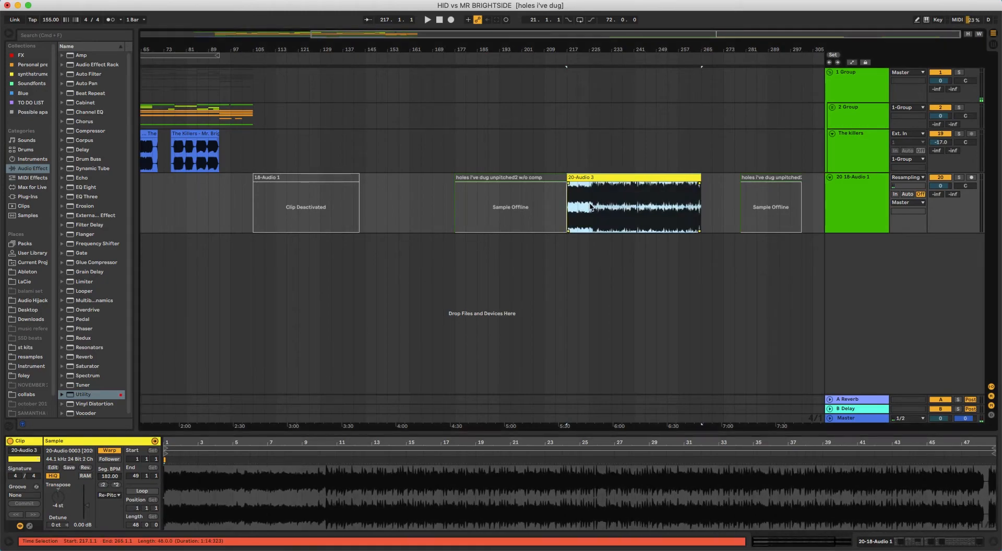
pyautogui.press('space')
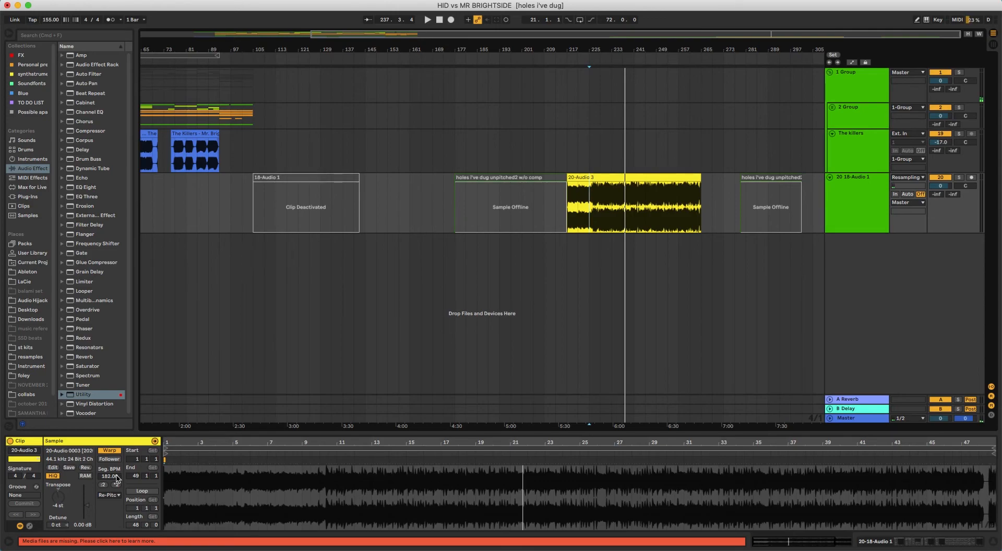
pyautogui.click(579, 179)
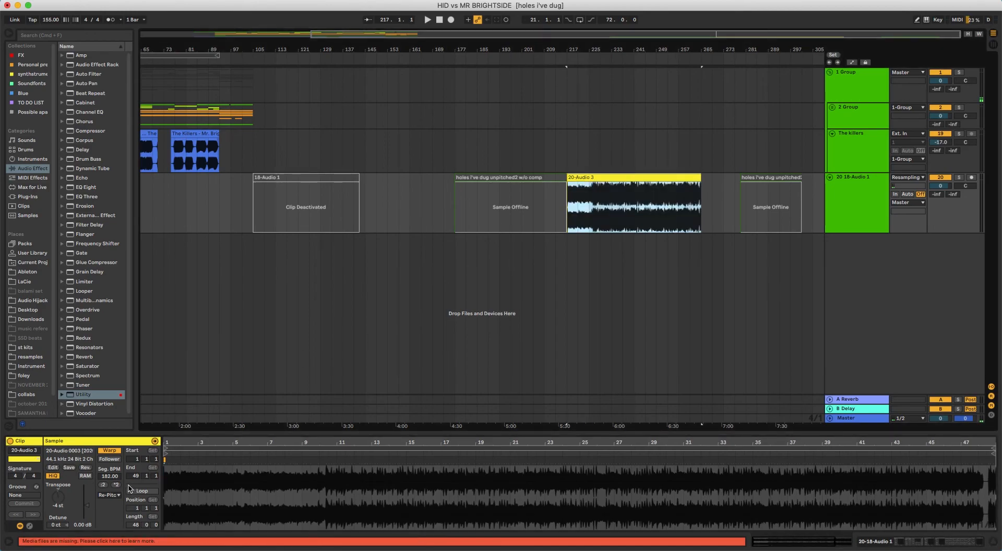
# - Hide the clip's detail view and select bars 21 to 101 on the 20 18-Audio 1 track, below the Killers acapella
pyautogui.moveTo(232, 432); pyautogui.dragTo(242, 549)
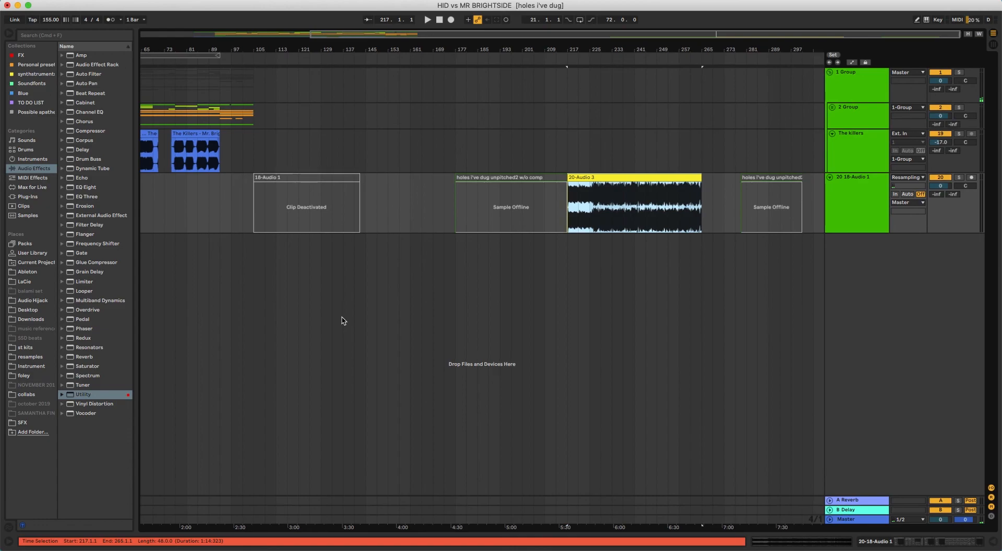
pyautogui.hscroll(-5, 343, 322)
pyautogui.click(197, 198)
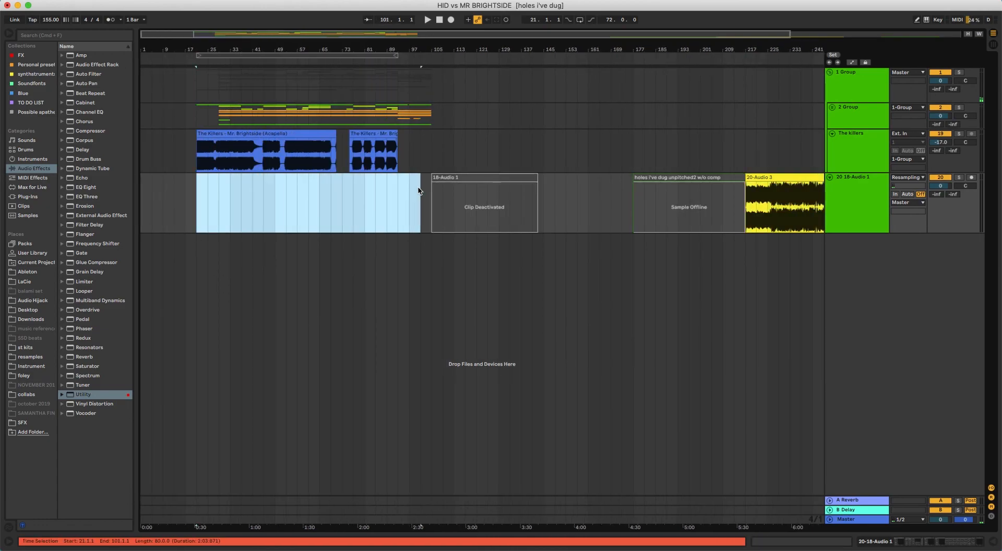